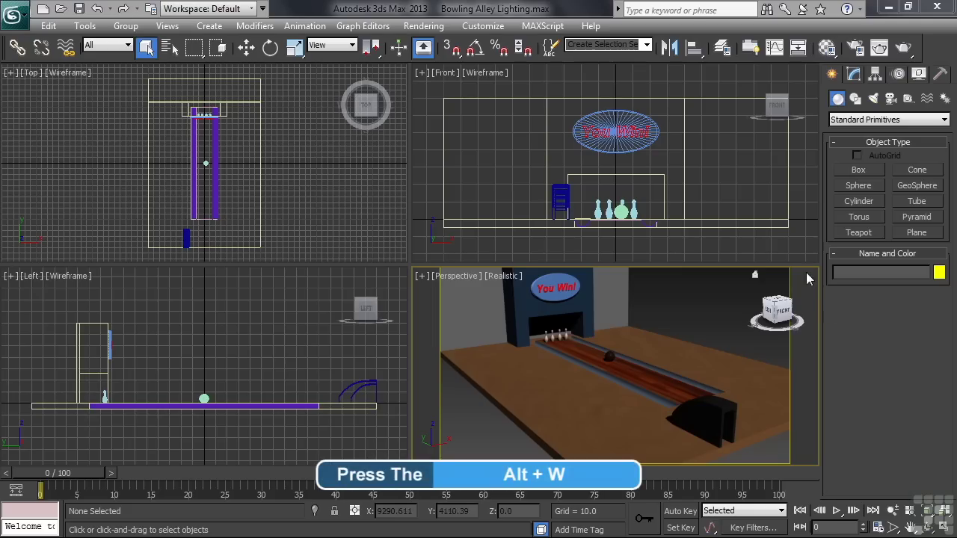
- In the maximized Front view, create a standard target spotlight high on the right, aimed at the floor
left_click(793, 255)
key("alt+w")
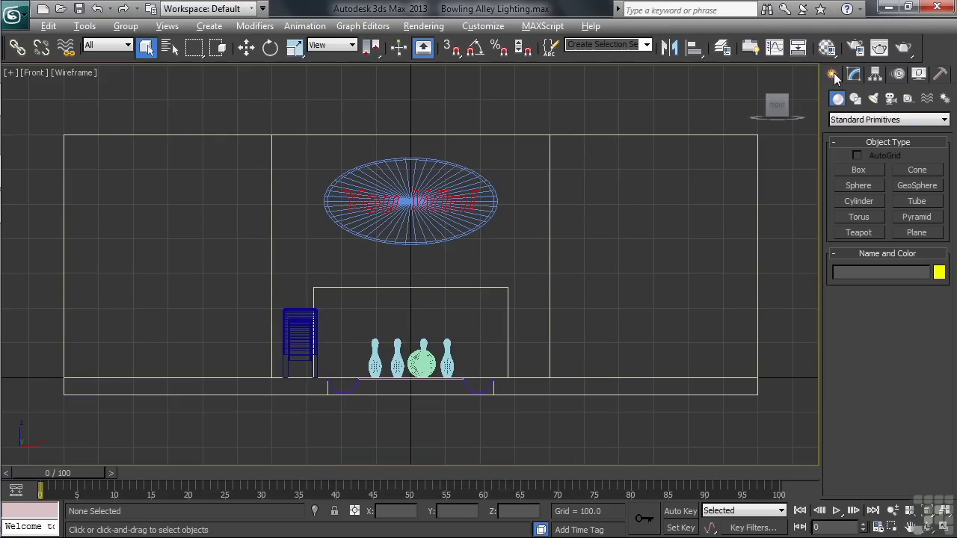
left_click(874, 99)
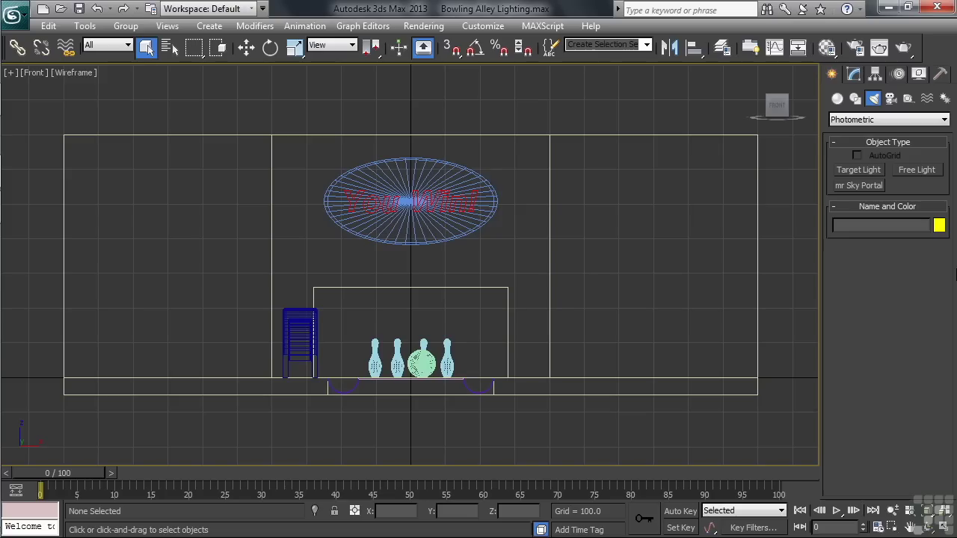
left_click(944, 121)
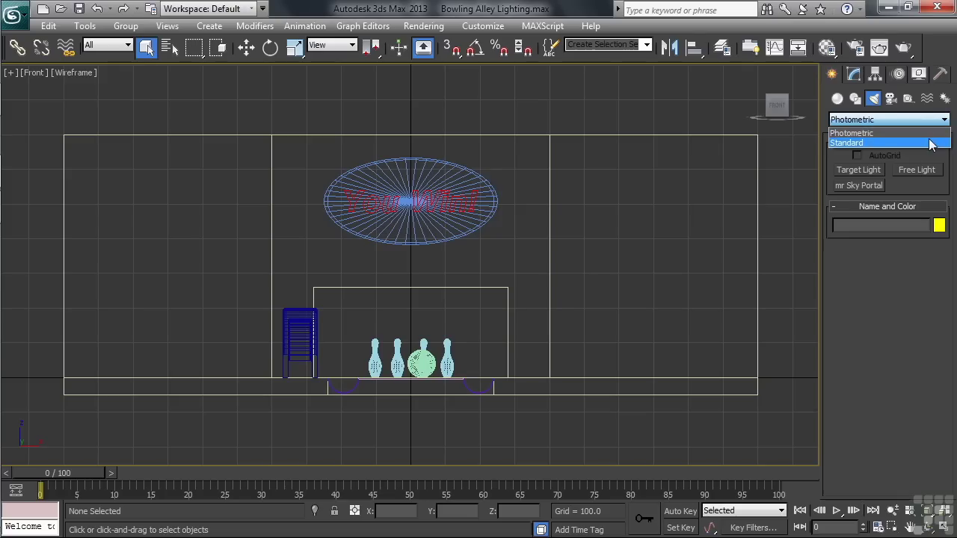
left_click(931, 143)
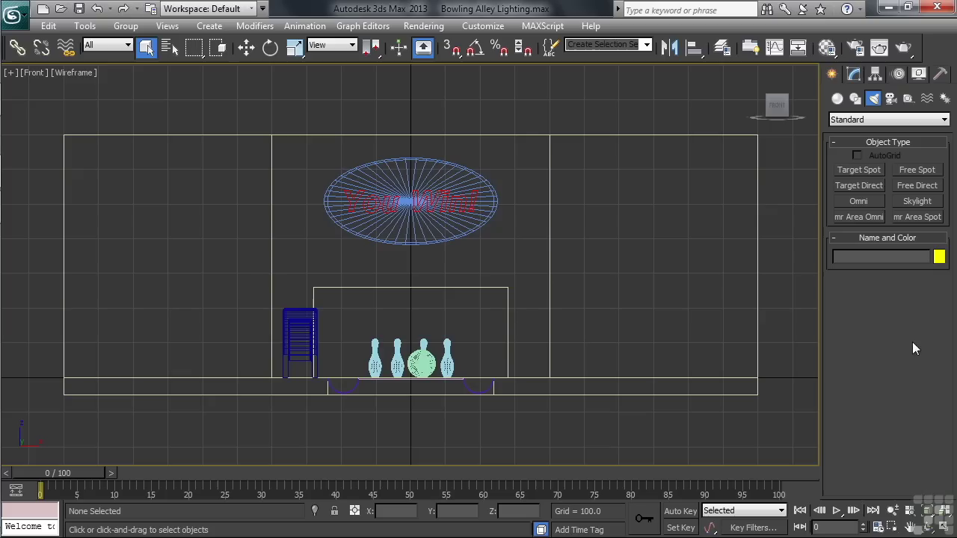
left_click(860, 170)
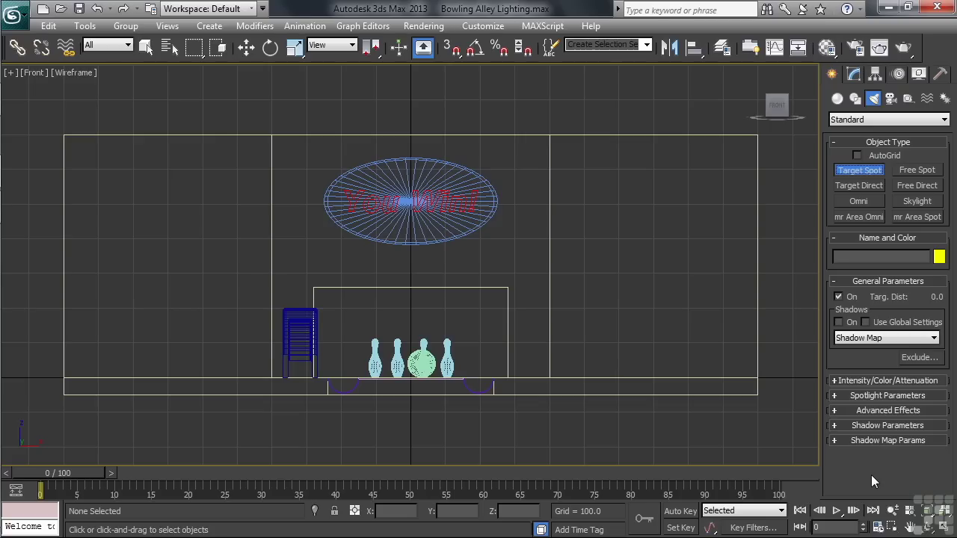
left_click(652, 126)
left_click_drag(651, 126, 654, 384)
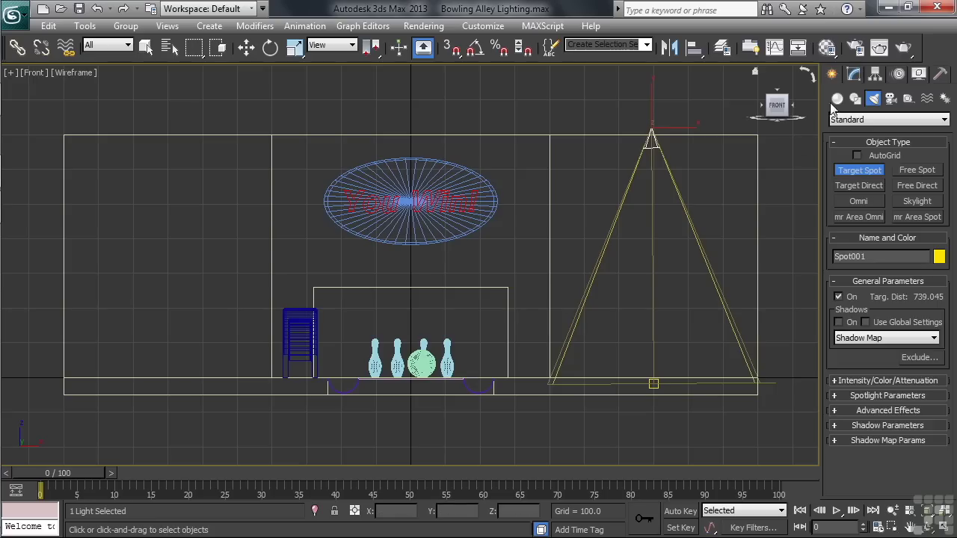
- Name the spotlight 'Wall Spot RT' and restore the four-view layout
left_click(855, 77)
left_click(860, 95)
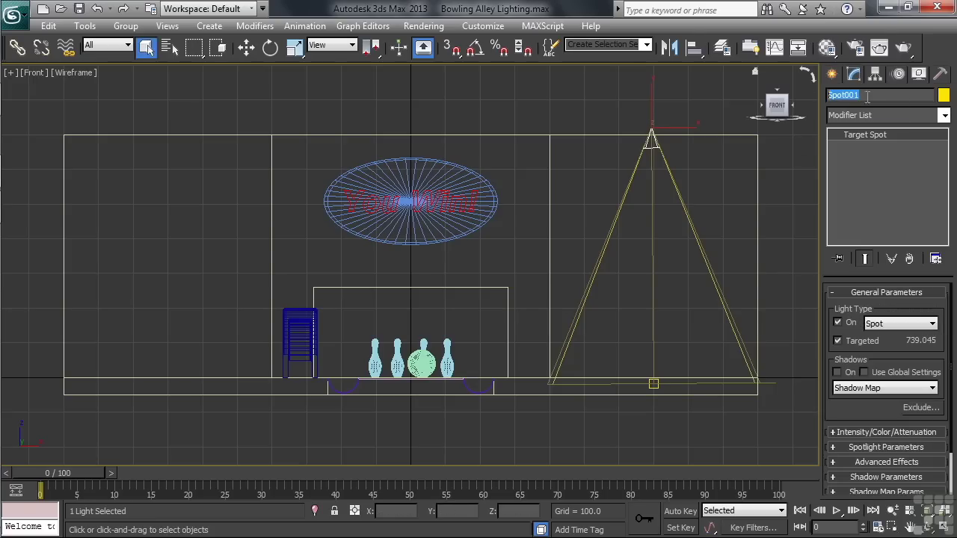
type("Wall S")
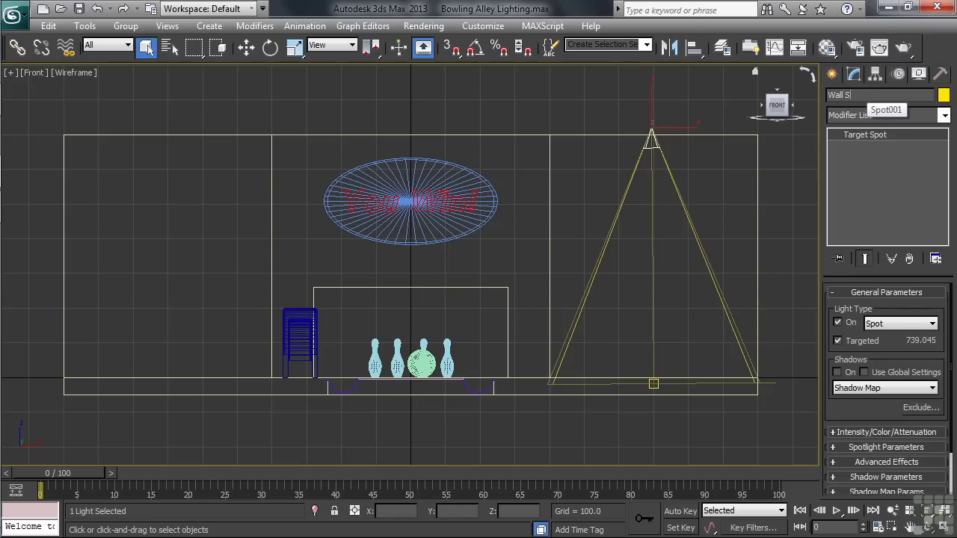
type("pot RT")
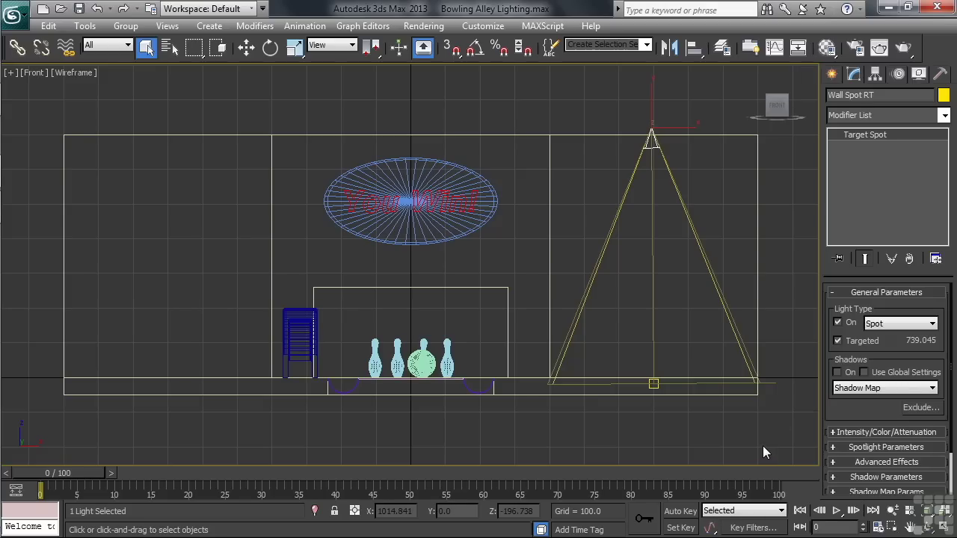
key("alt+w")
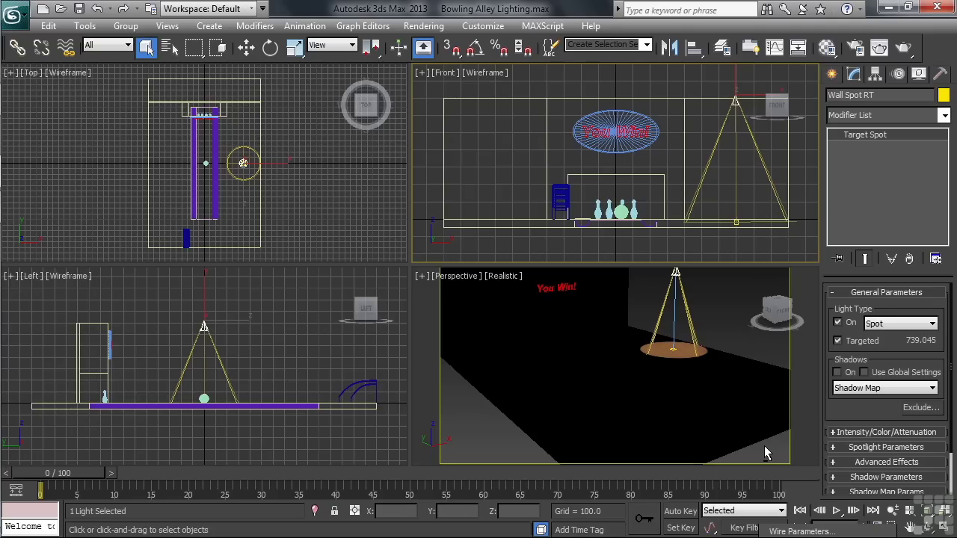
right_click(764, 446)
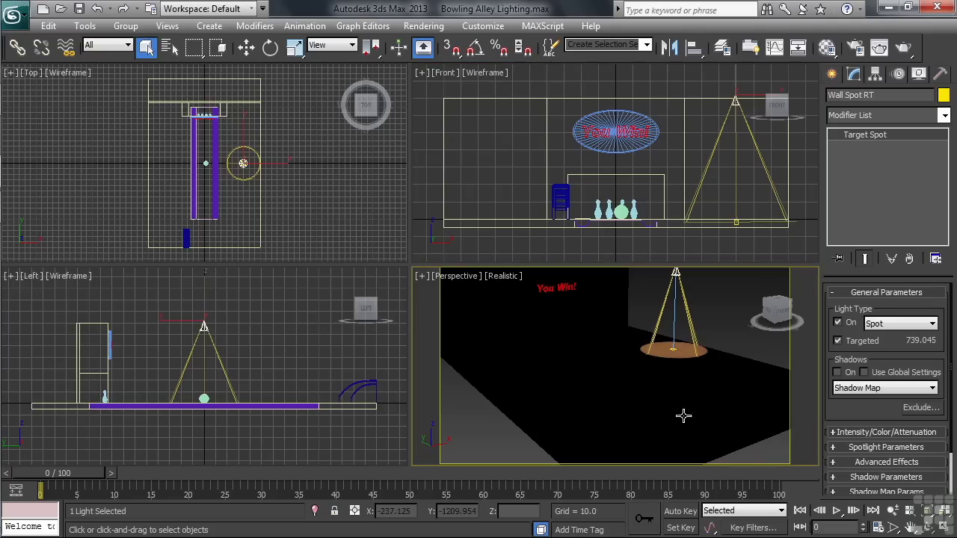
left_click(502, 280)
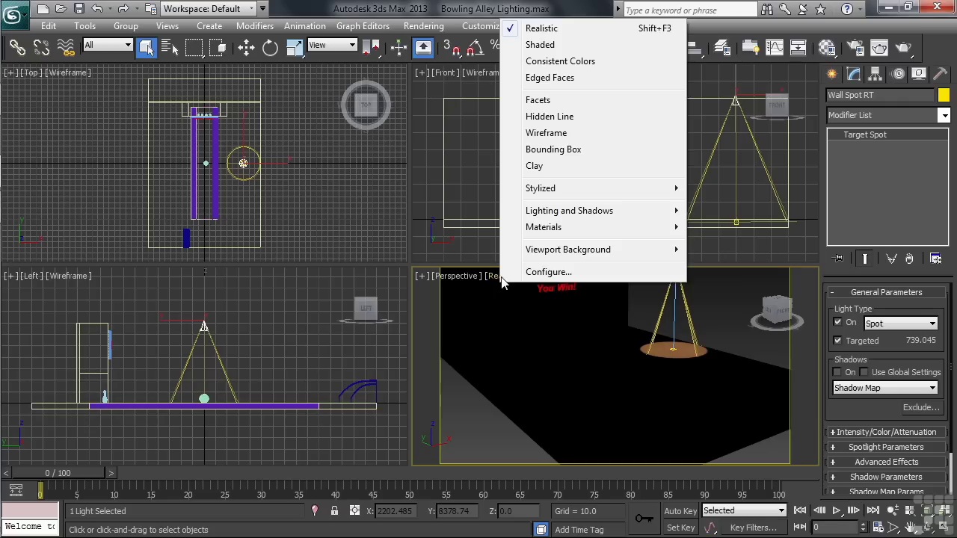
mouse_move(657, 215)
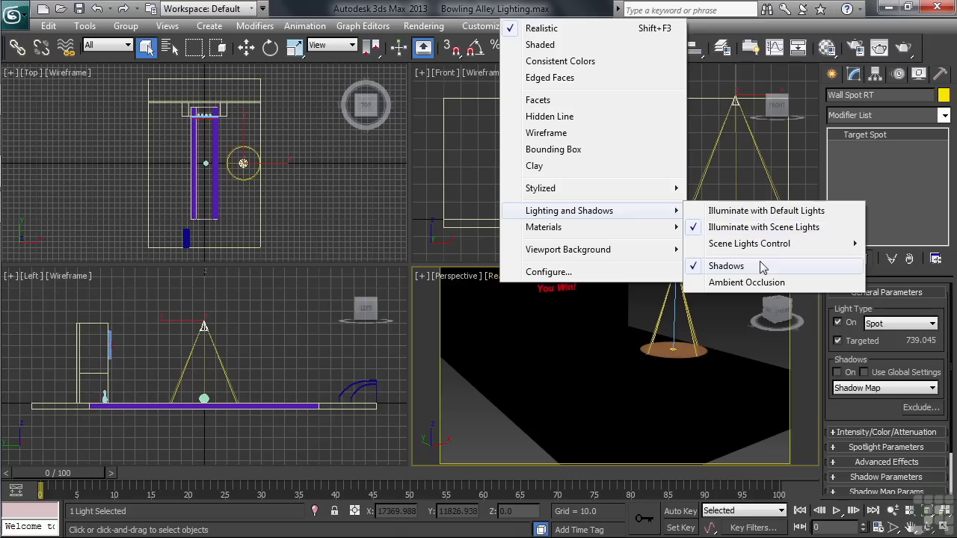
left_click(808, 460)
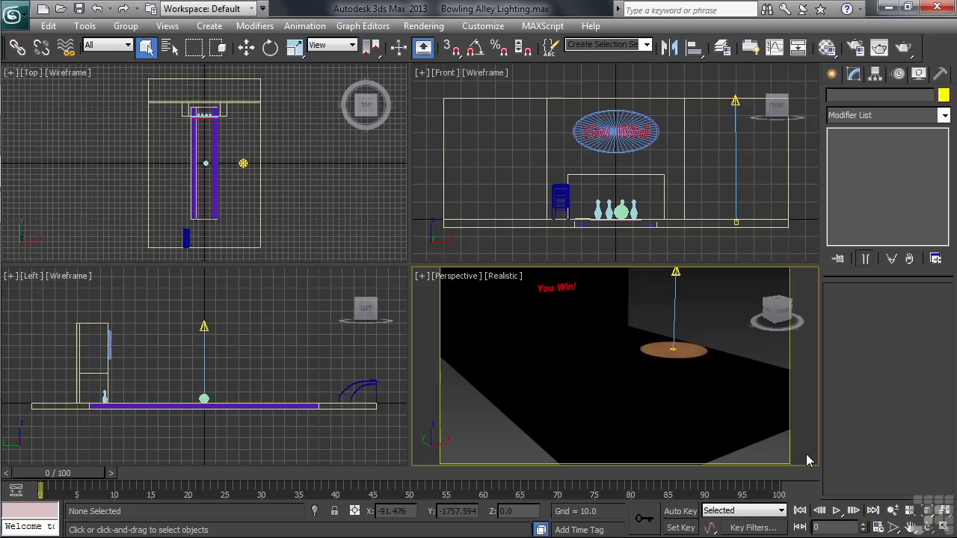
- Position Wall Spot RT at X 685, Y 1000, Z 800 via Move Transform Type-In, then select its target
left_click(737, 101)
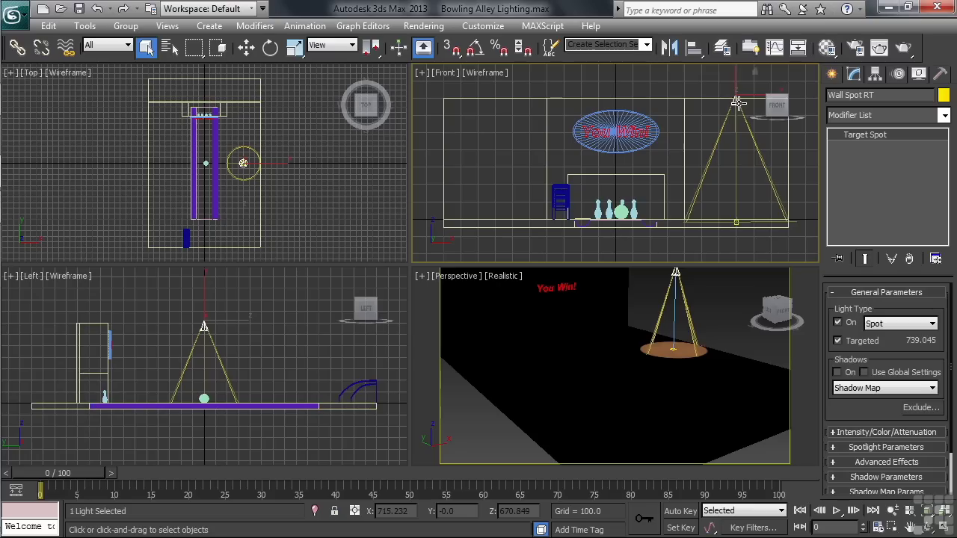
right_click(247, 50)
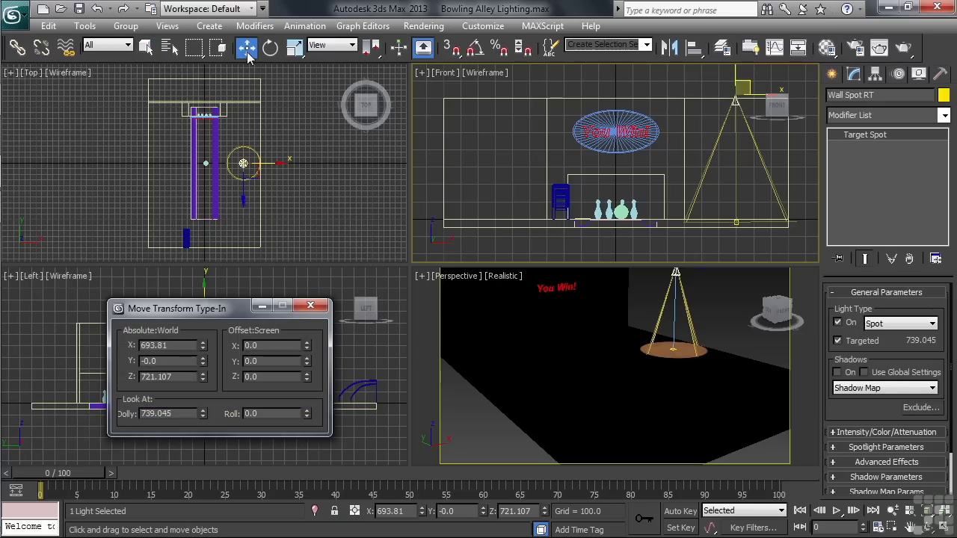
left_click_drag(235, 309, 448, 112)
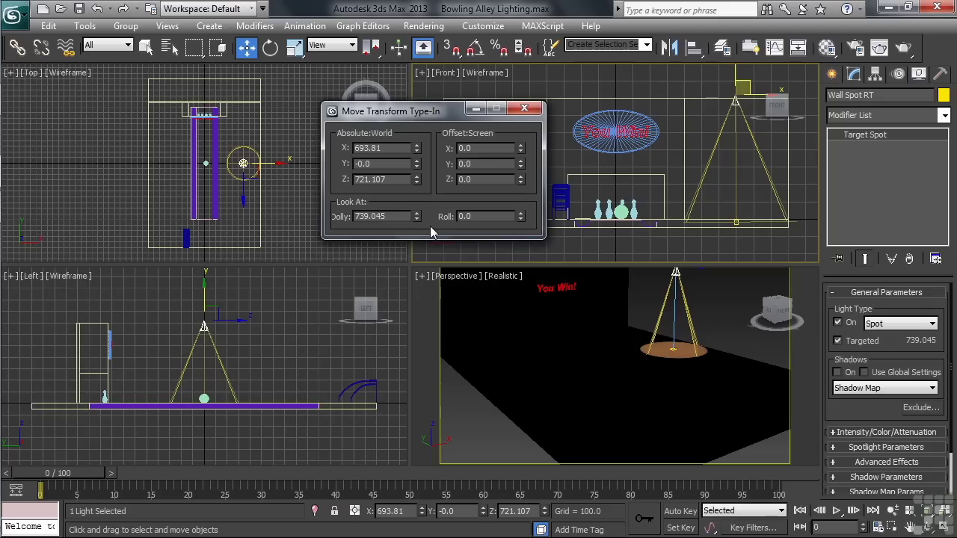
double_click(388, 149)
type("685")
key("Tab")
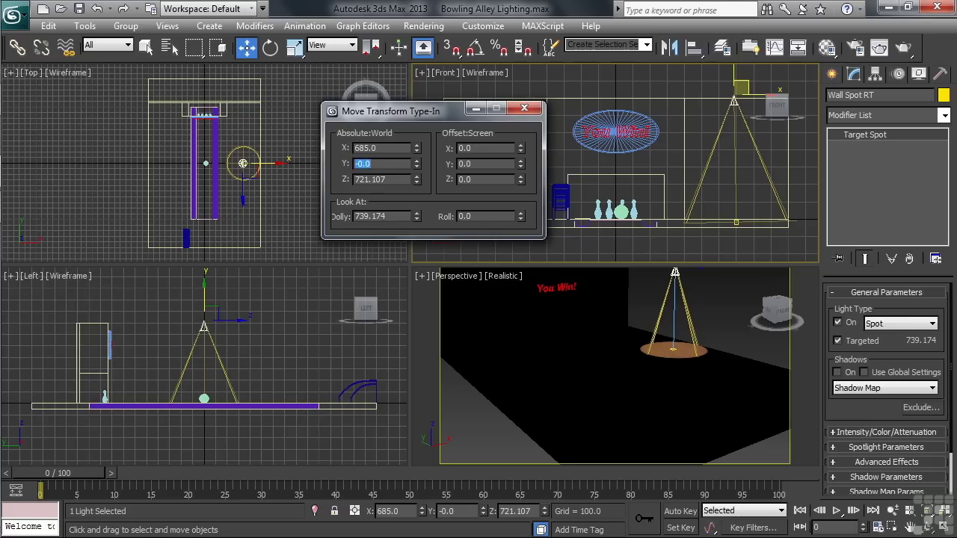
type("1000")
key("Tab")
type("800")
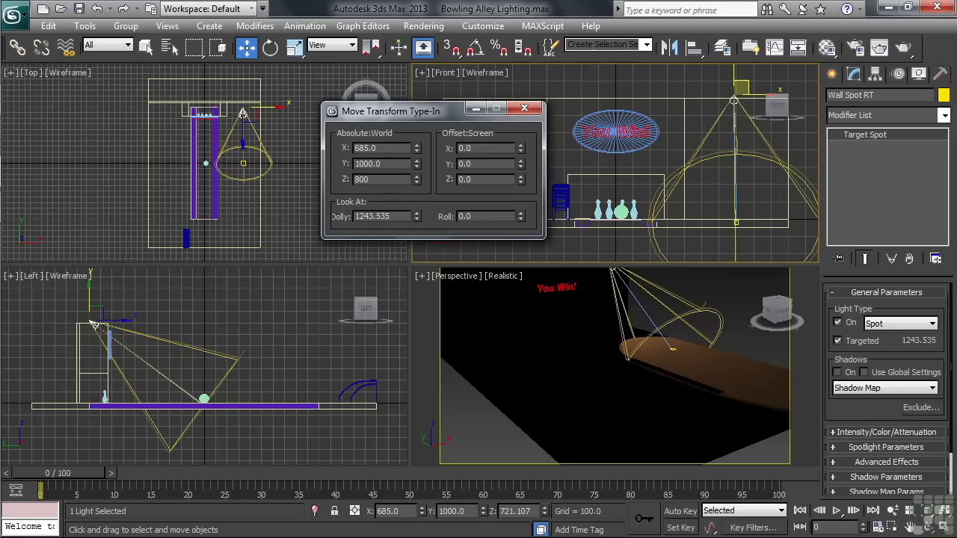
key("Return")
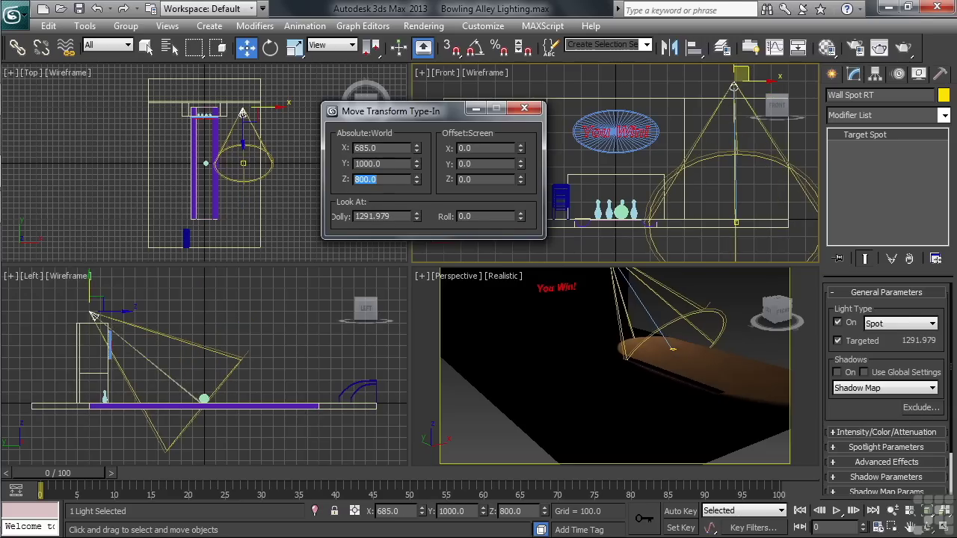
left_click(245, 164)
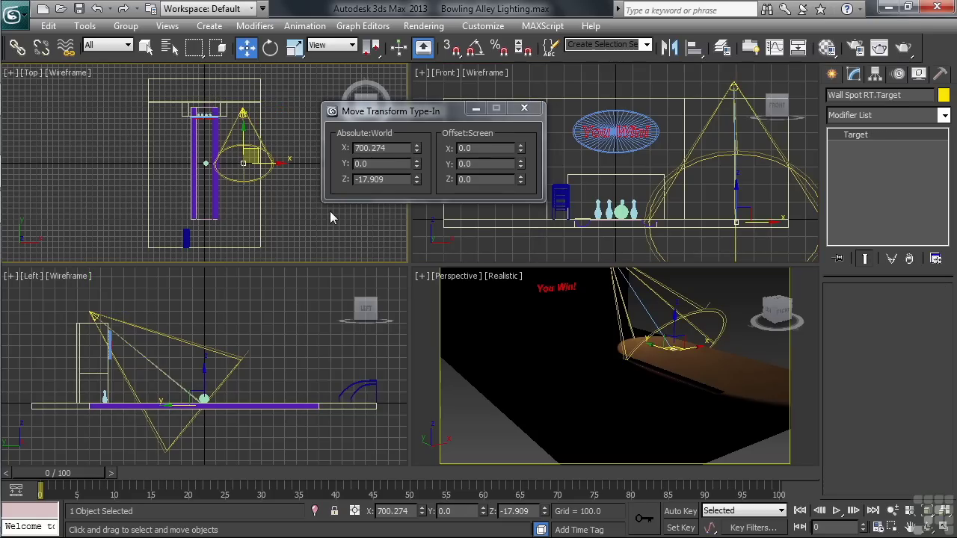
- Set the spotlight target to X 585, Y 1100, Z 0 and close the Type-In window
double_click(392, 148)
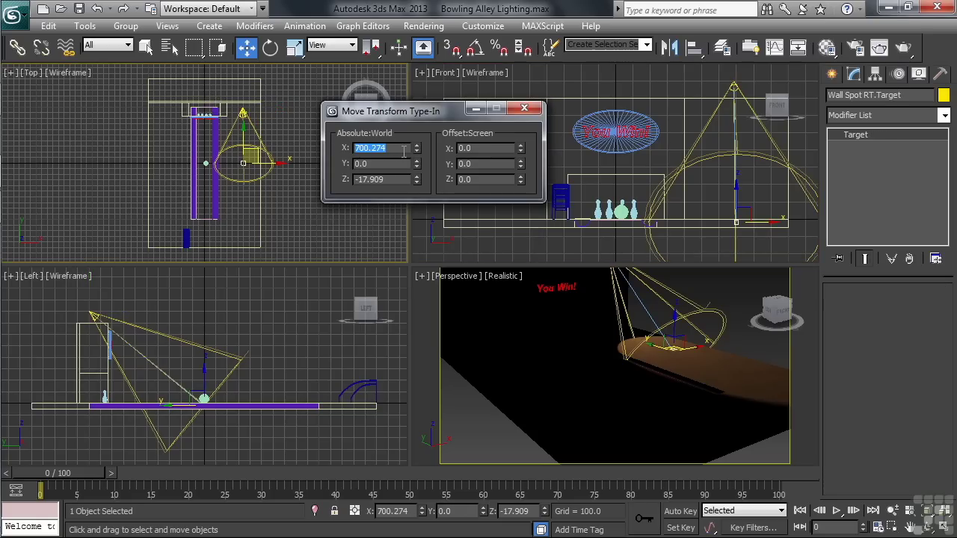
type("585")
key("Tab")
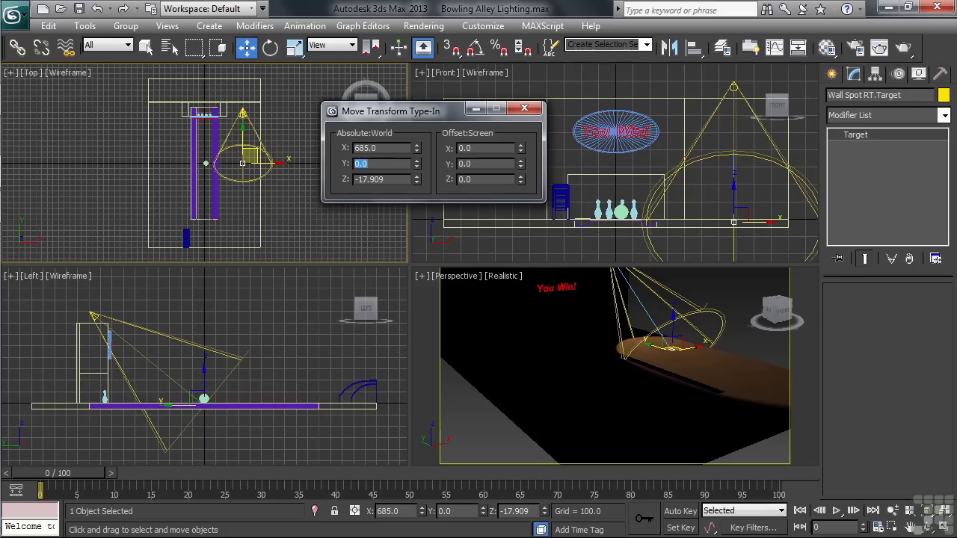
type("1100")
key("Tab")
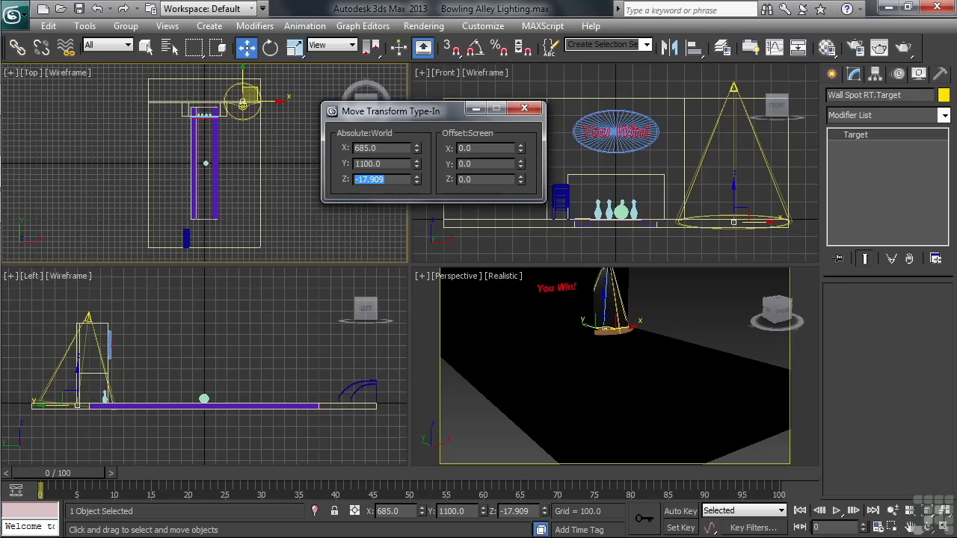
right_click(418, 182)
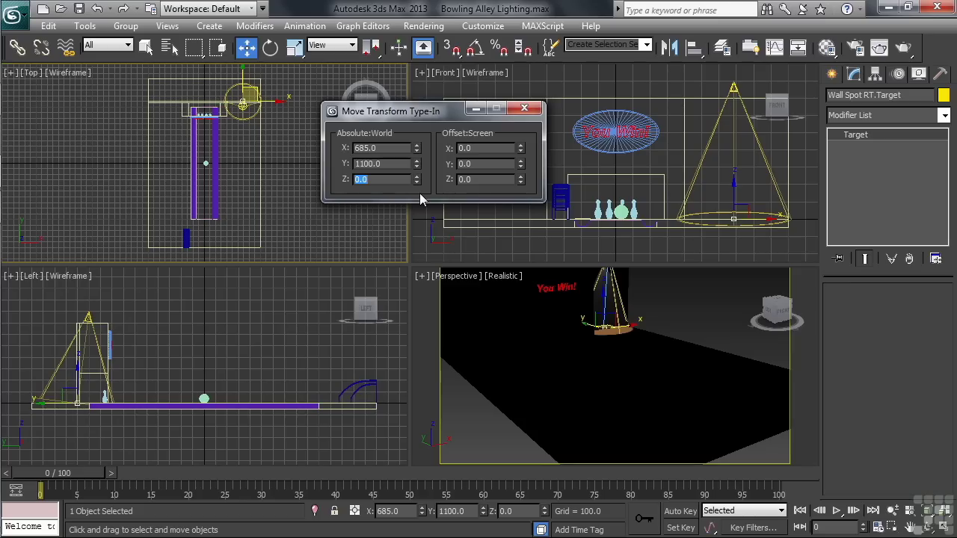
left_click(524, 111)
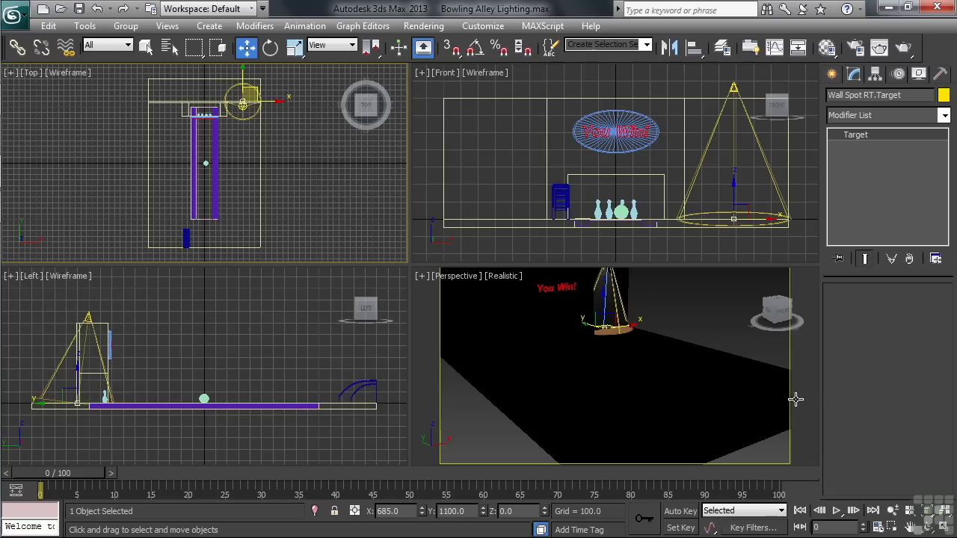
- Test-render the Perspective view and close the rendered frame
right_click(800, 402)
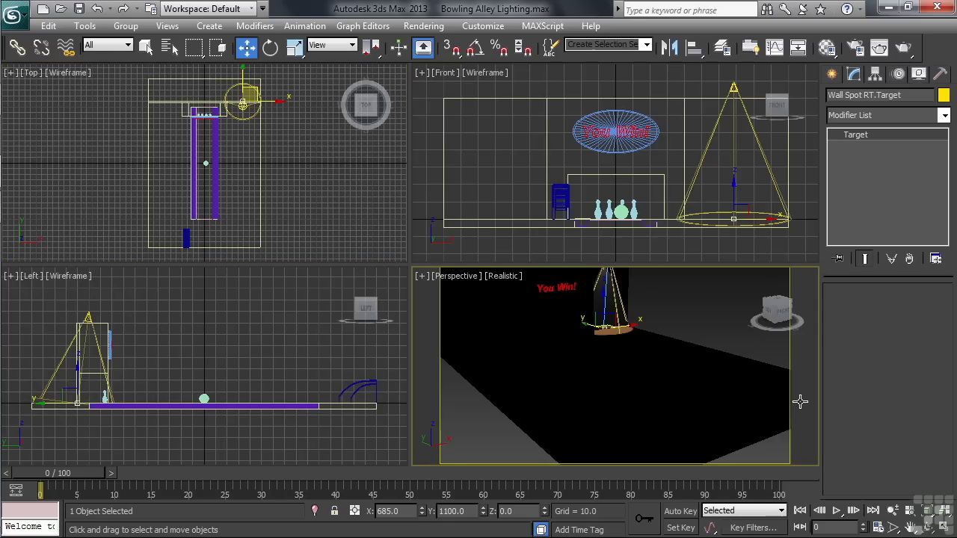
left_click(904, 50)
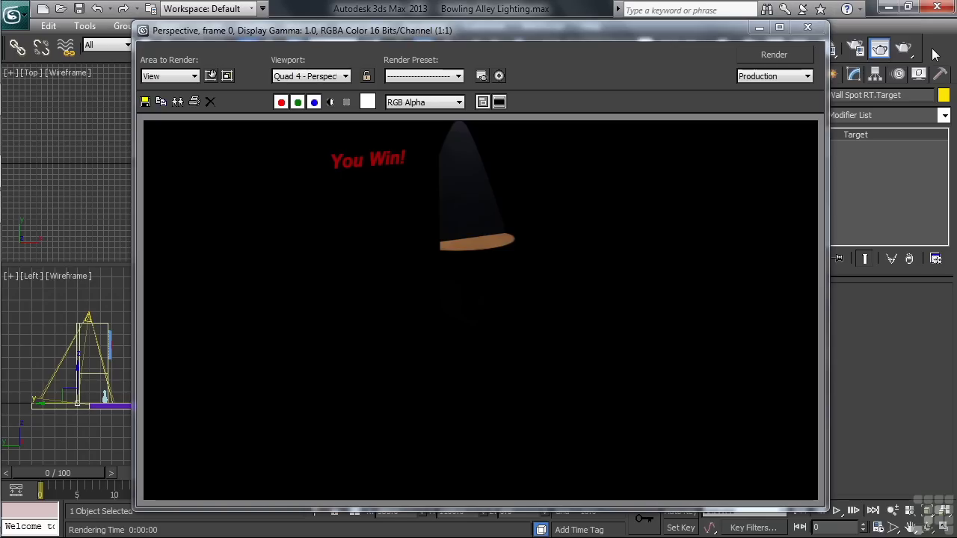
left_click(807, 27)
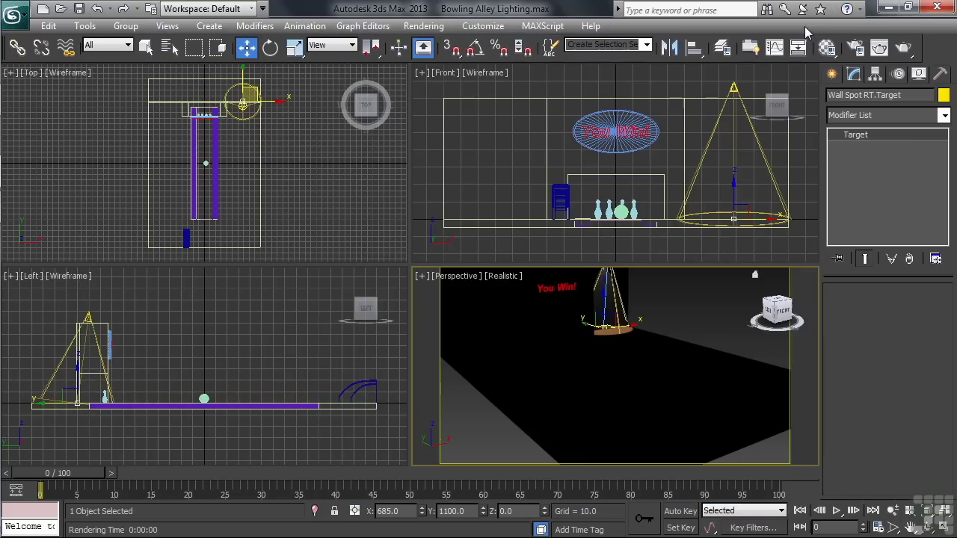
left_click(832, 74)
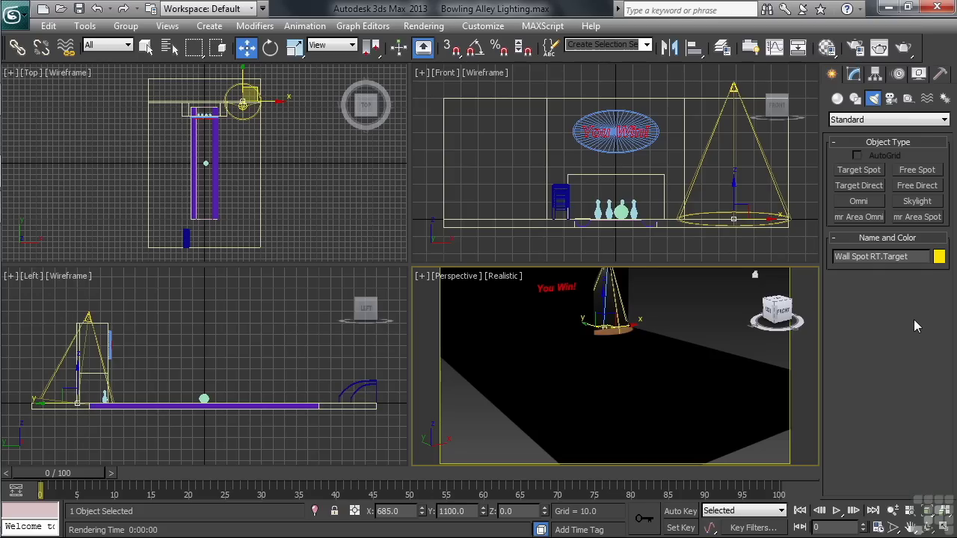
- Place an omni light left of the alley, raise it above the floor, and name it 'Omni Fill LF'
left_click(875, 201)
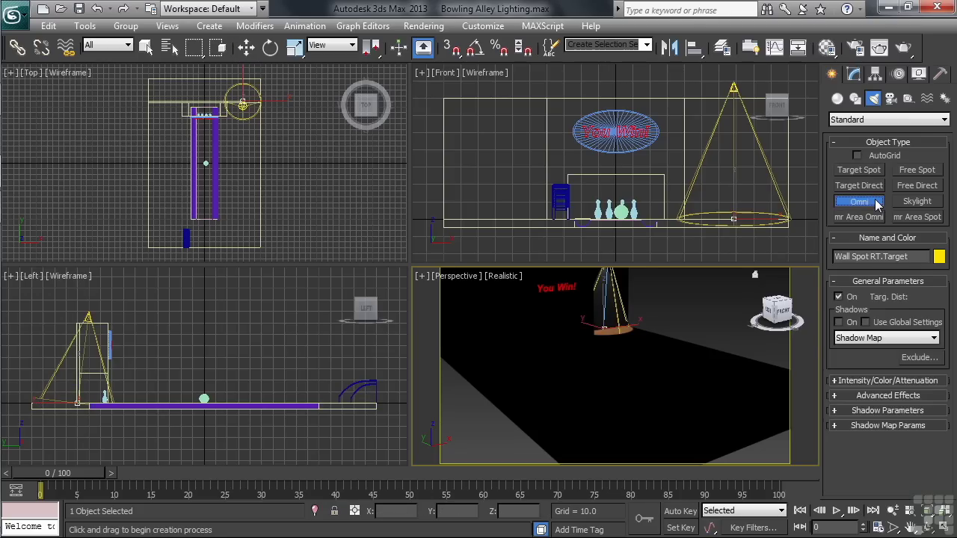
left_click(116, 210)
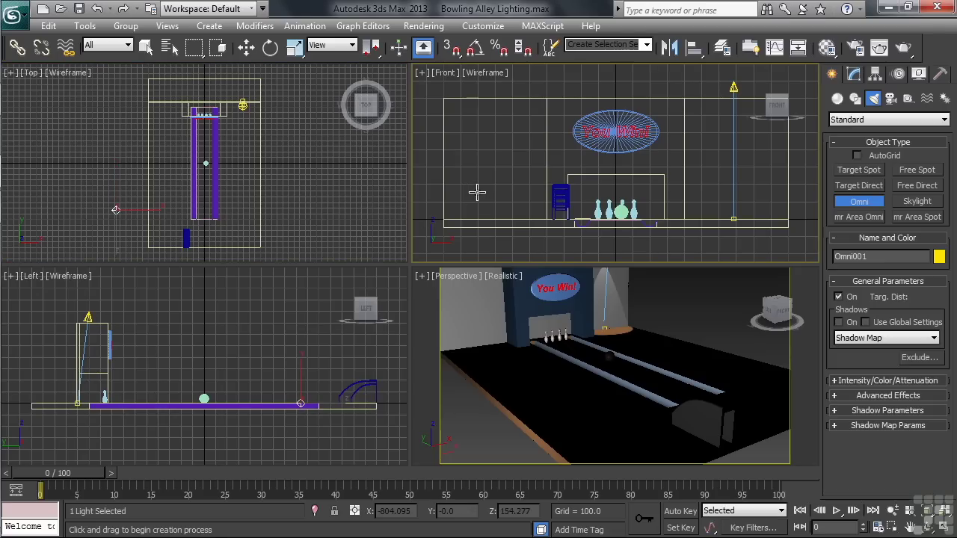
scroll(477, 193, "down", 3)
key("w")
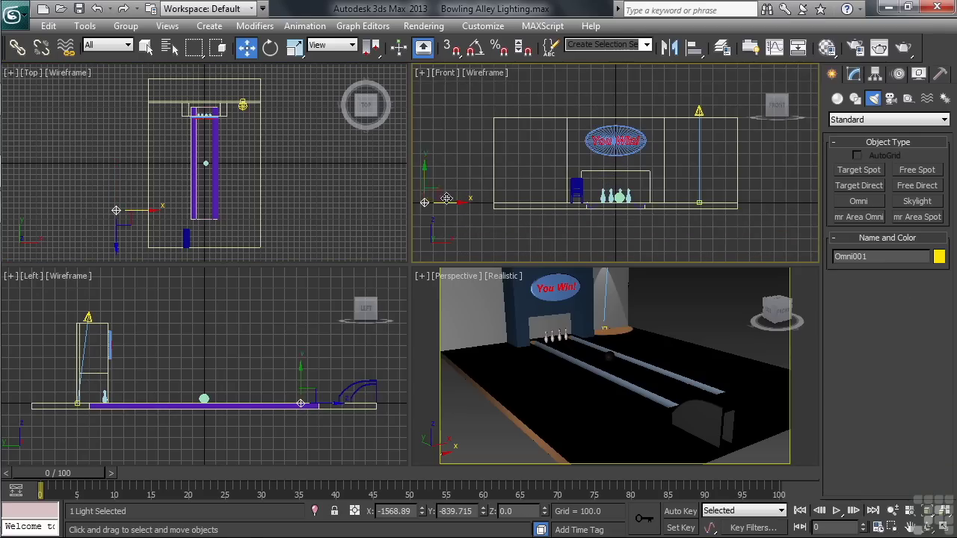
left_click_drag(447, 198, 432, 73)
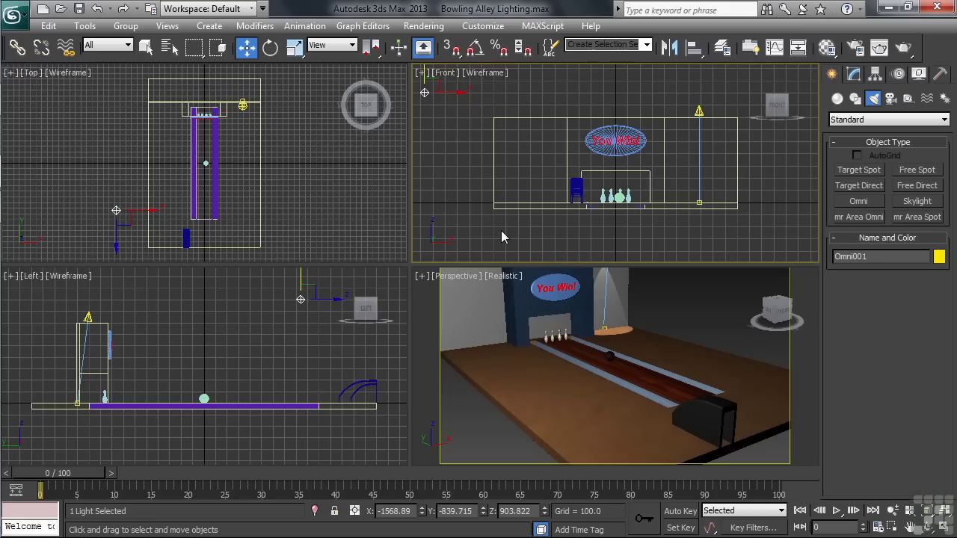
left_click(854, 74)
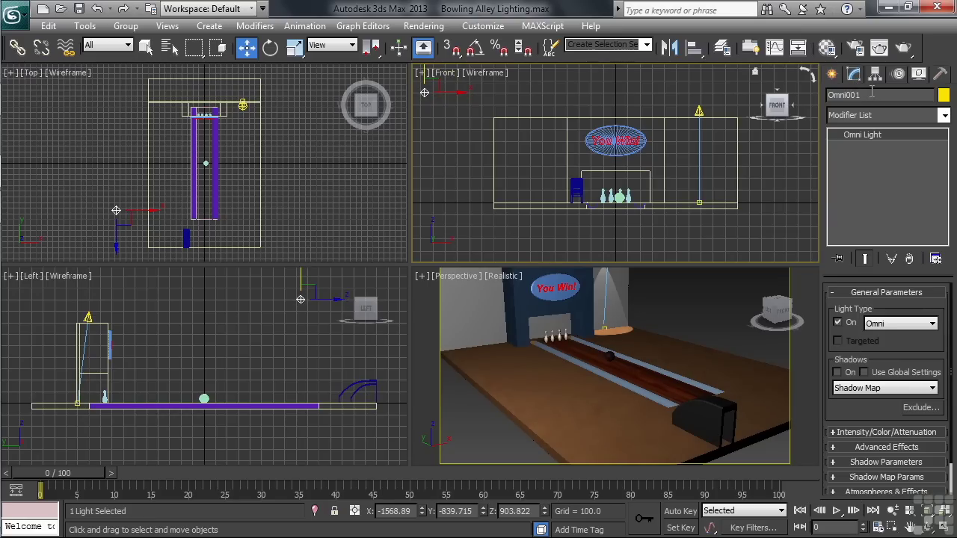
double_click(872, 95)
type("Omni")
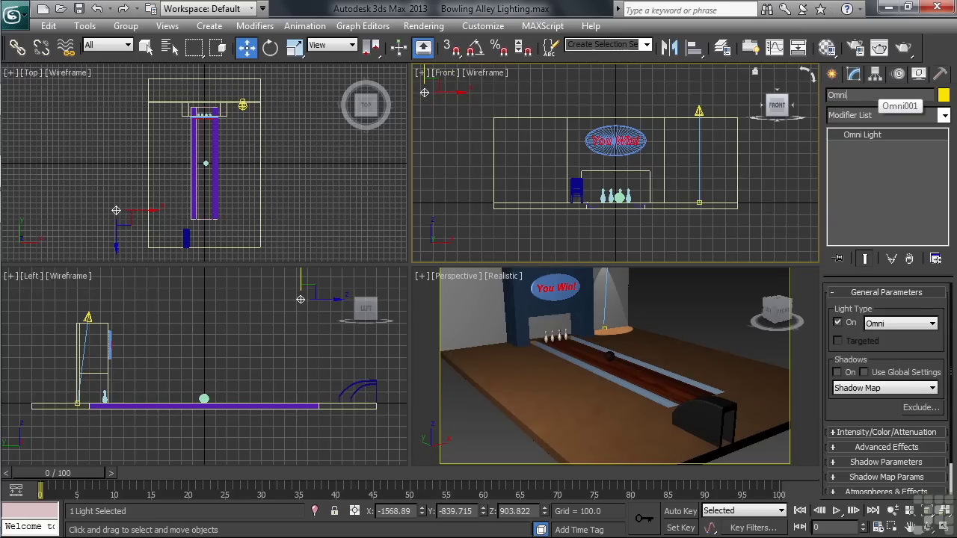
type(" Fill LF")
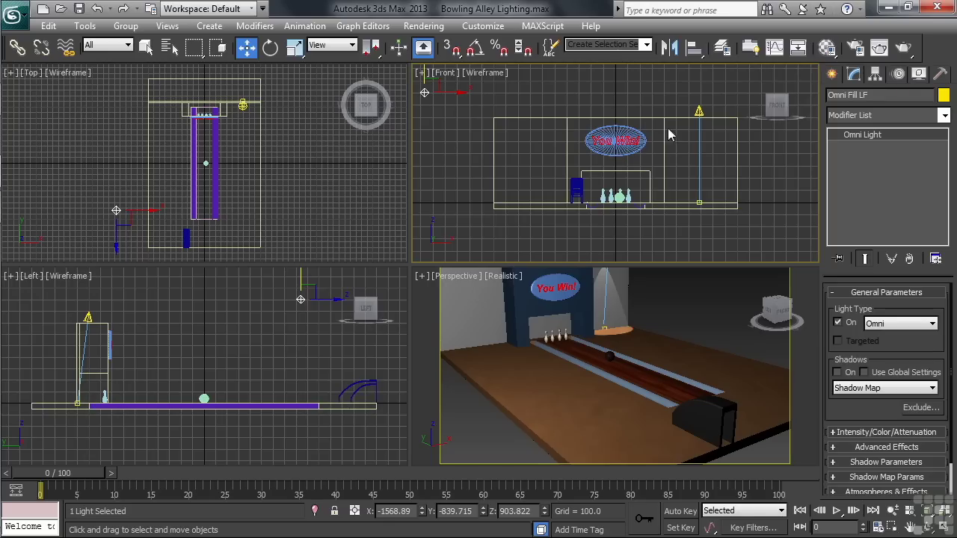
right_click(248, 49)
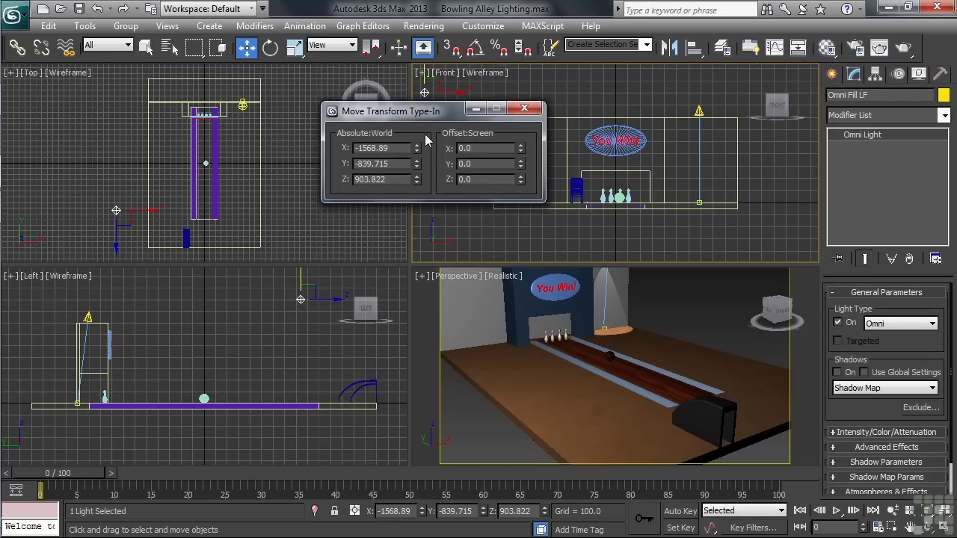
- Enter X -1400, Y -425, Z 1500 for Omni Fill LF and close the Type-In window
left_click_drag(404, 148, 356, 148)
type("-1400")
key("Tab")
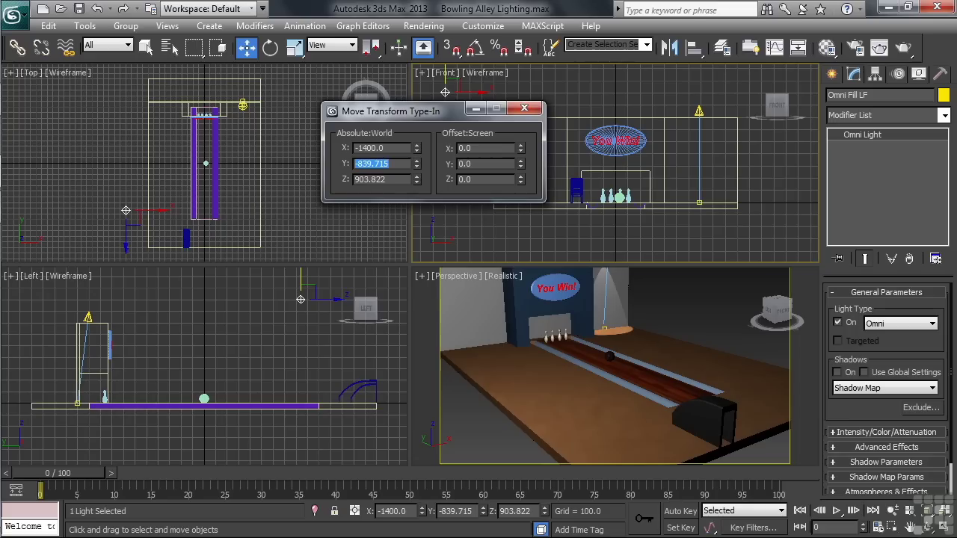
type("-425")
key("Tab")
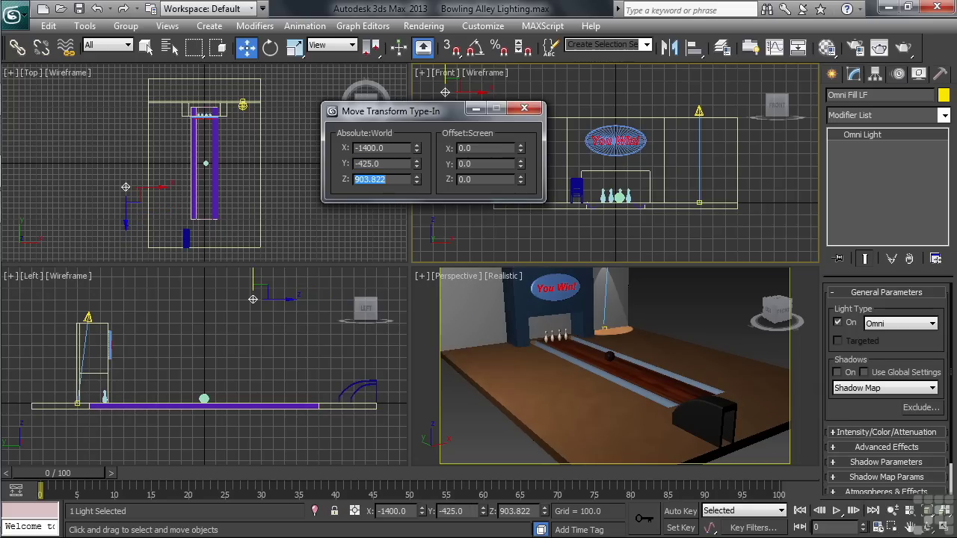
type("1500")
key("Return")
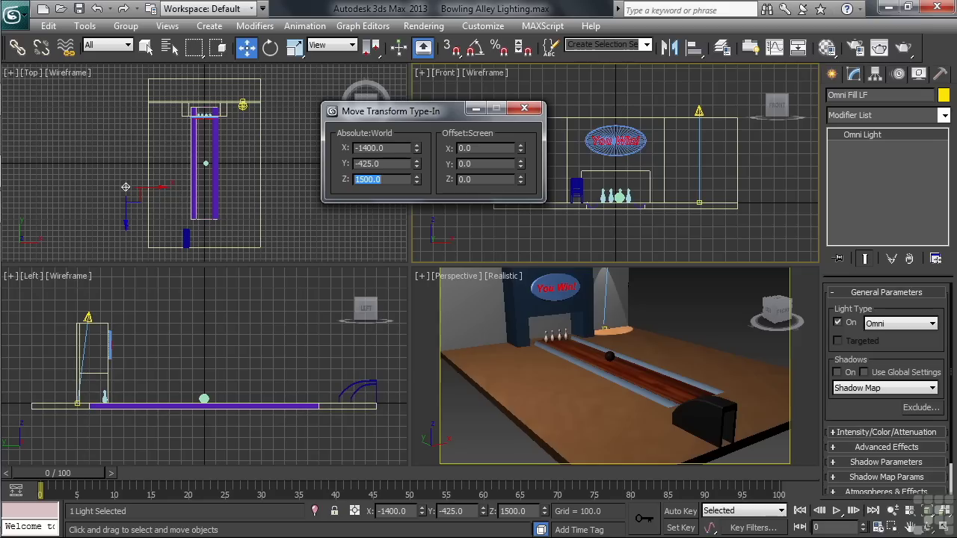
left_click(526, 111)
- Render the Perspective view and set Omni Fill LF's multiplier to 1.3
right_click(800, 372)
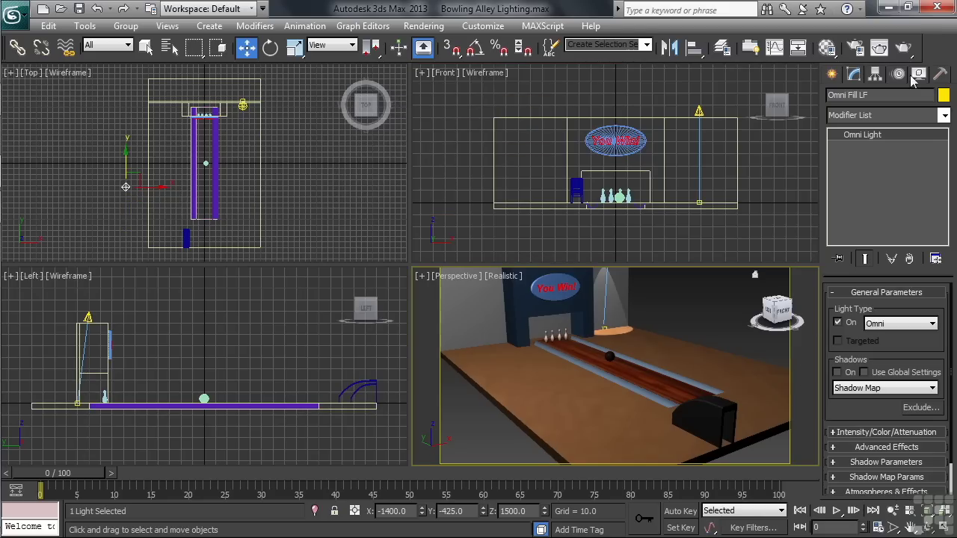
left_click(904, 49)
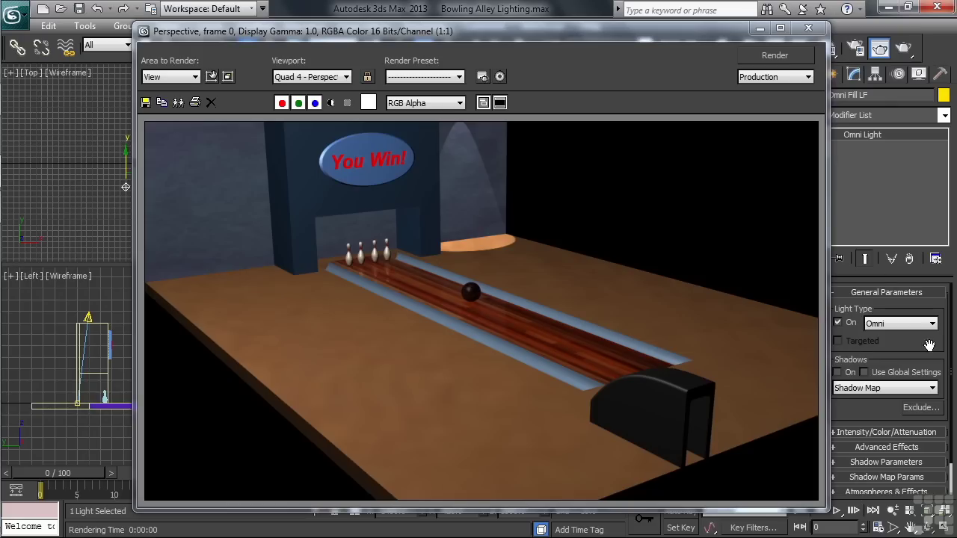
left_click(886, 433)
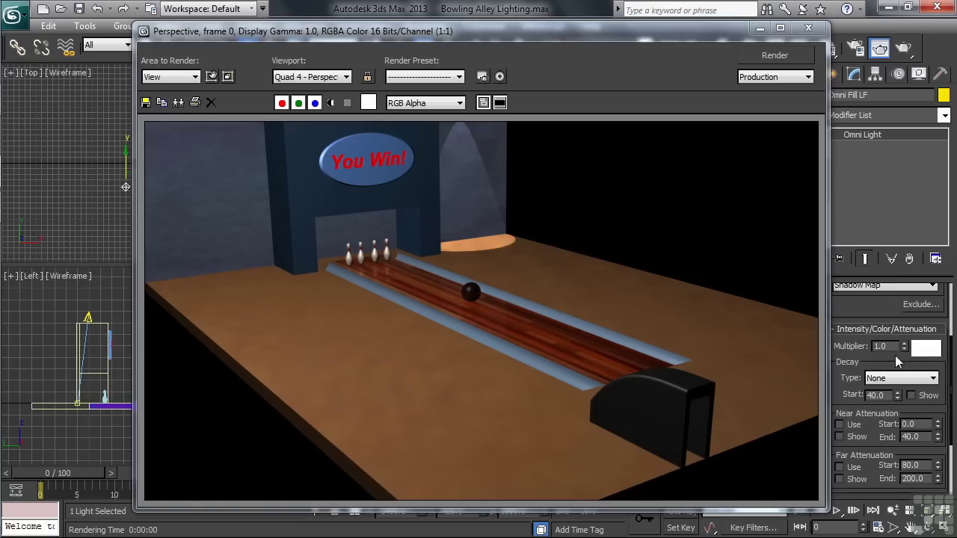
double_click(877, 348)
type("1.3")
key("Return")
left_click_drag(874, 307, 877, 380)
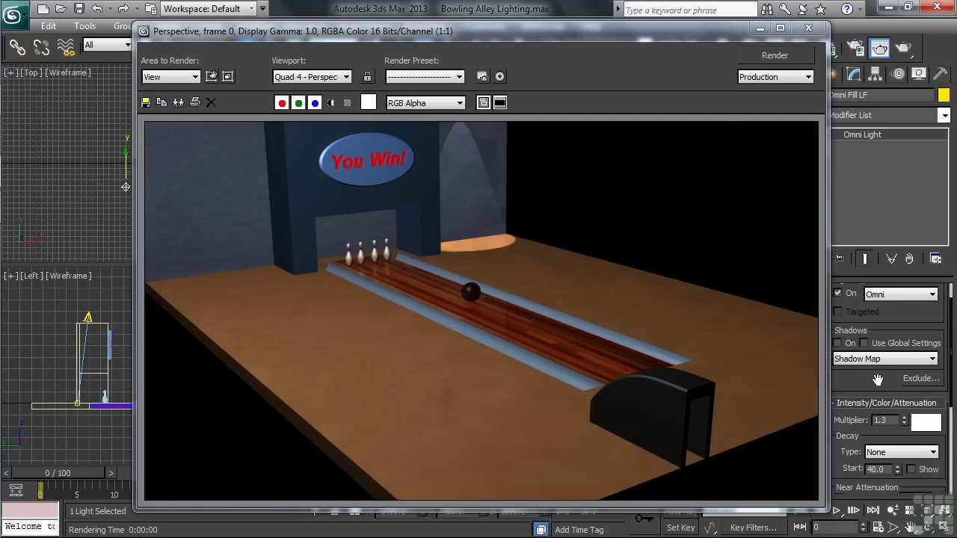
left_click_drag(668, 31, 639, 23)
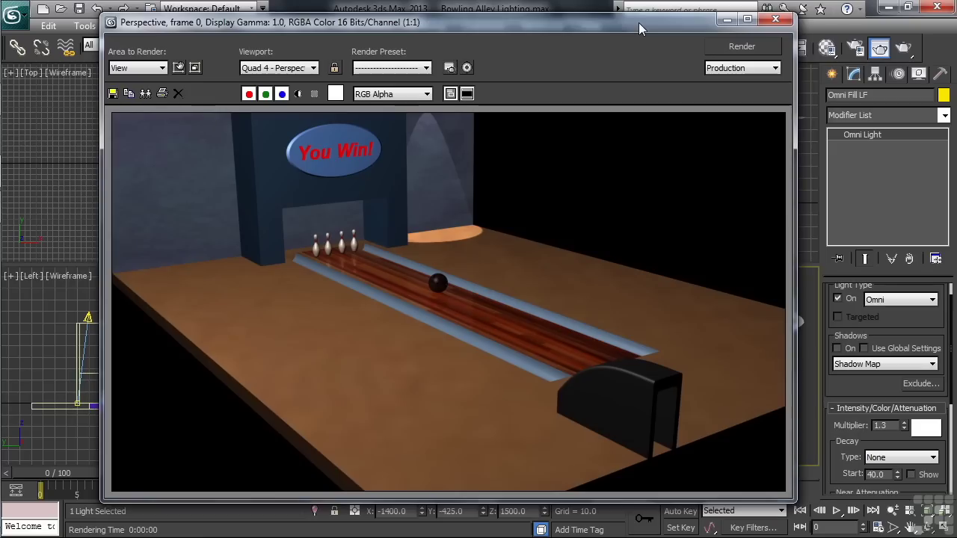
- Turn on Shadow Map shadows for the fill light and re-render to check them
left_click(838, 348)
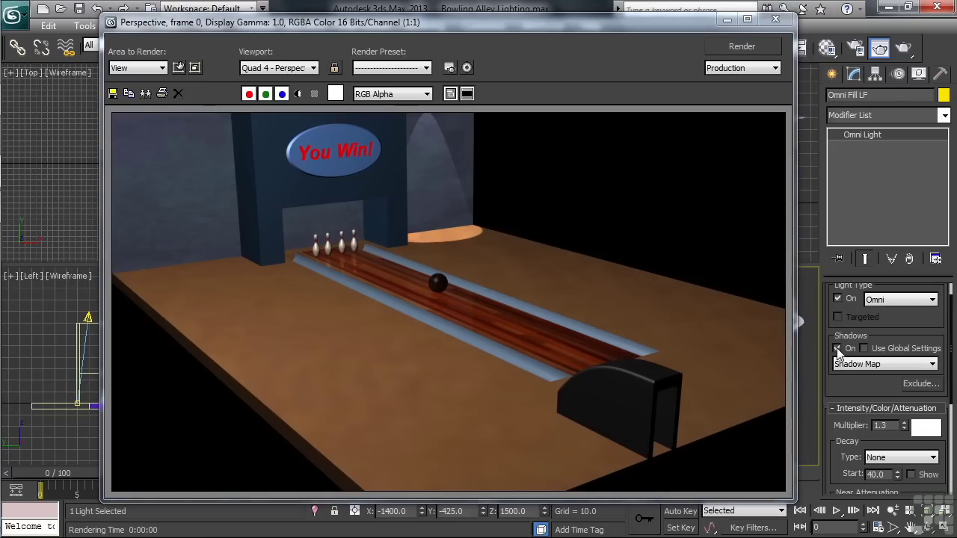
left_click(933, 364)
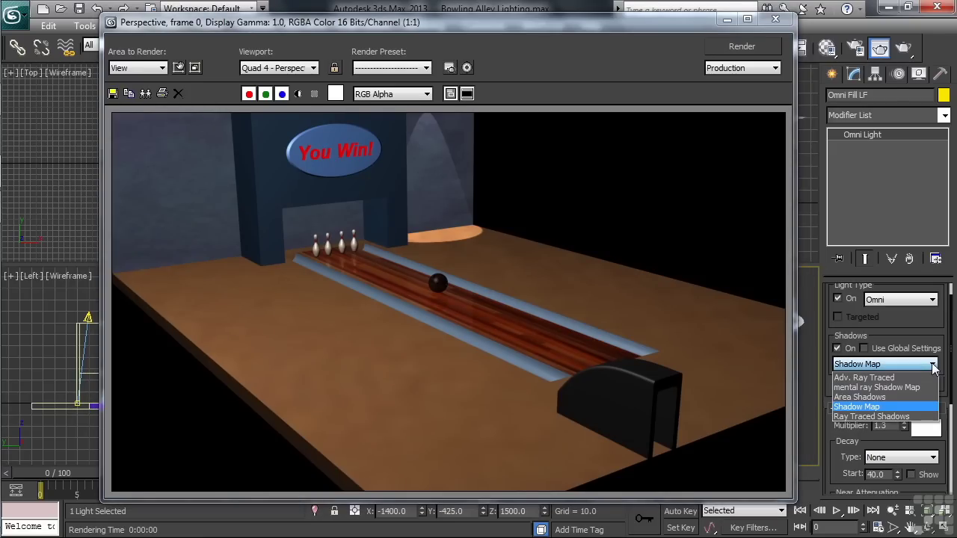
left_click(924, 407)
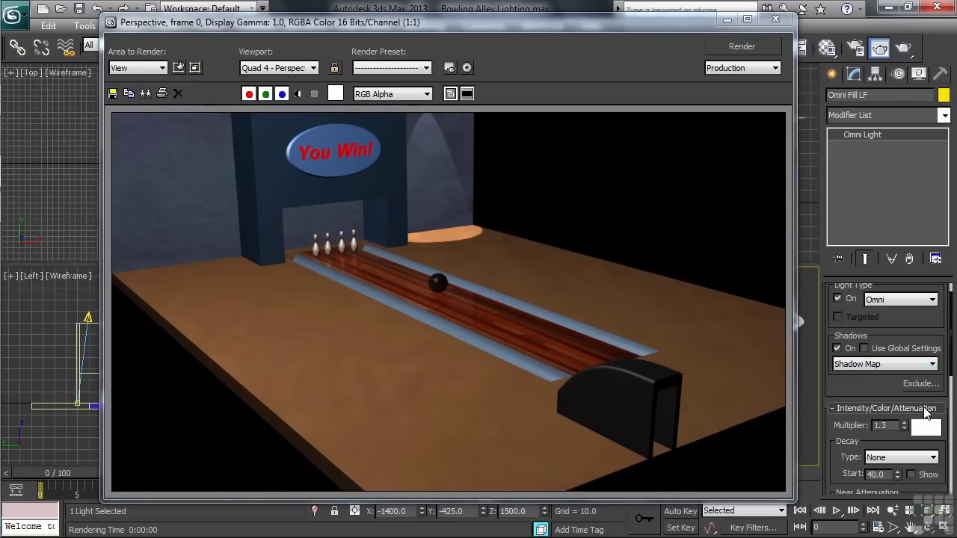
left_click(758, 46)
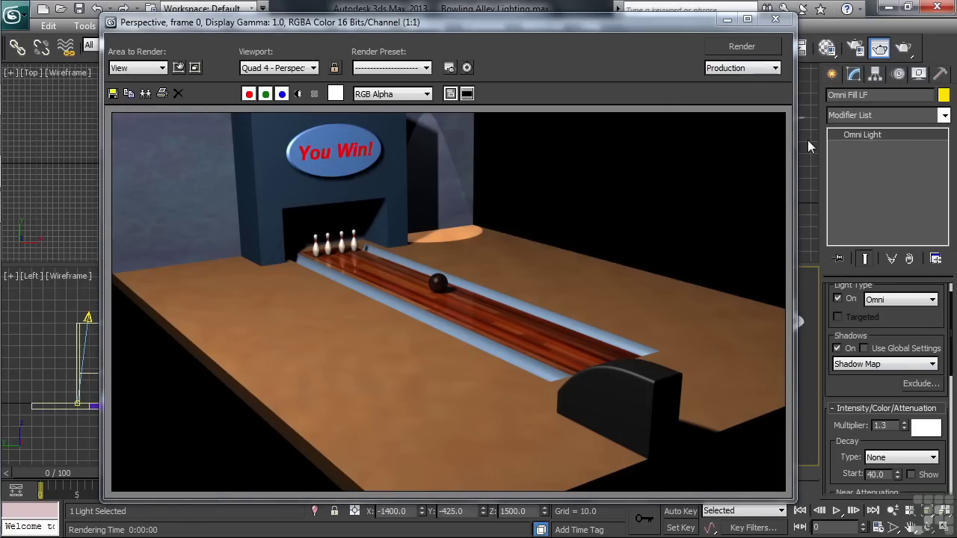
left_click(775, 21)
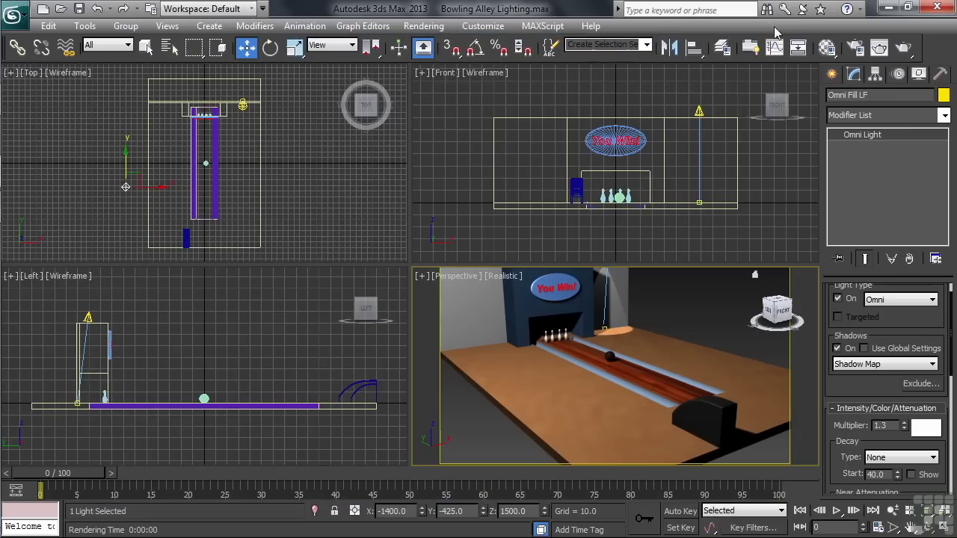
- Select Wall Spot RT and start an ActiveShade preview of the Perspective view
left_click(698, 110)
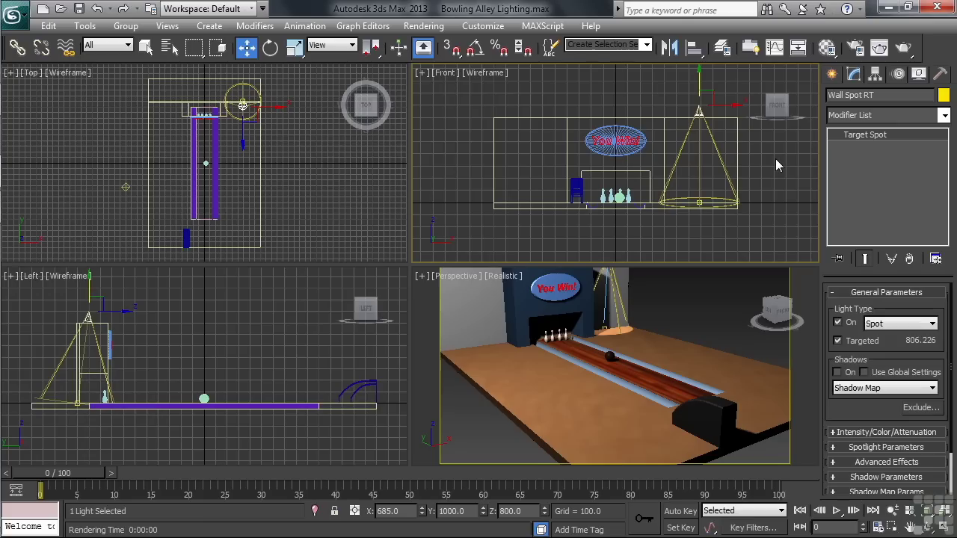
right_click(808, 398)
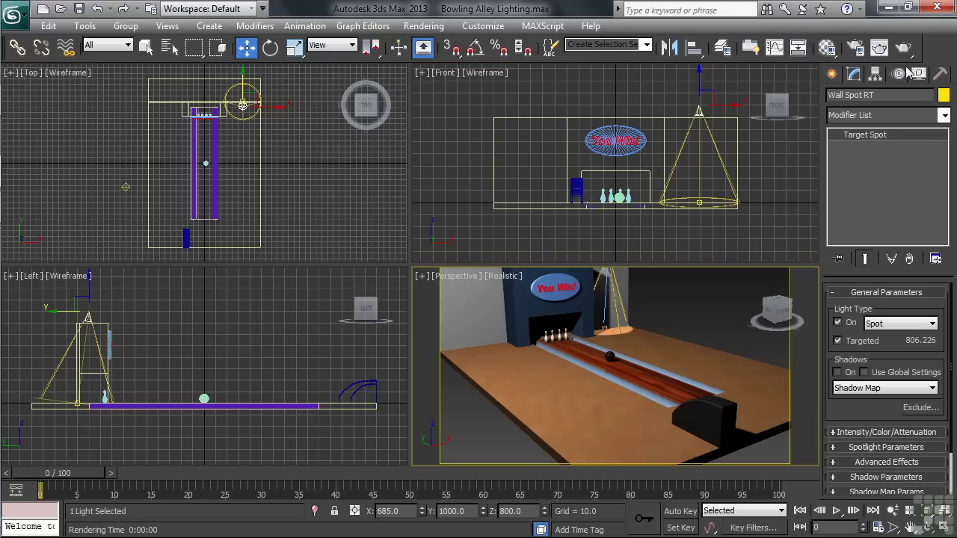
left_click_drag(906, 57, 904, 120)
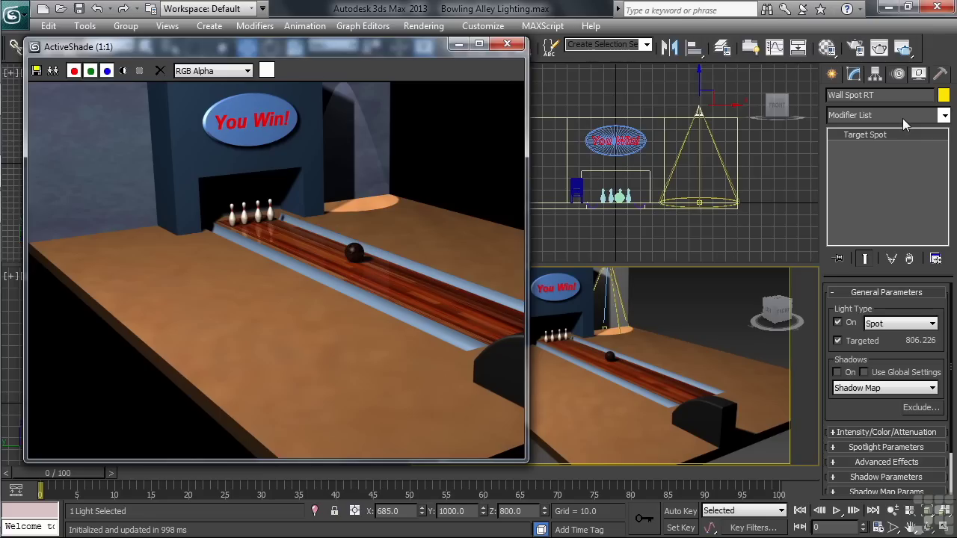
left_click(844, 448)
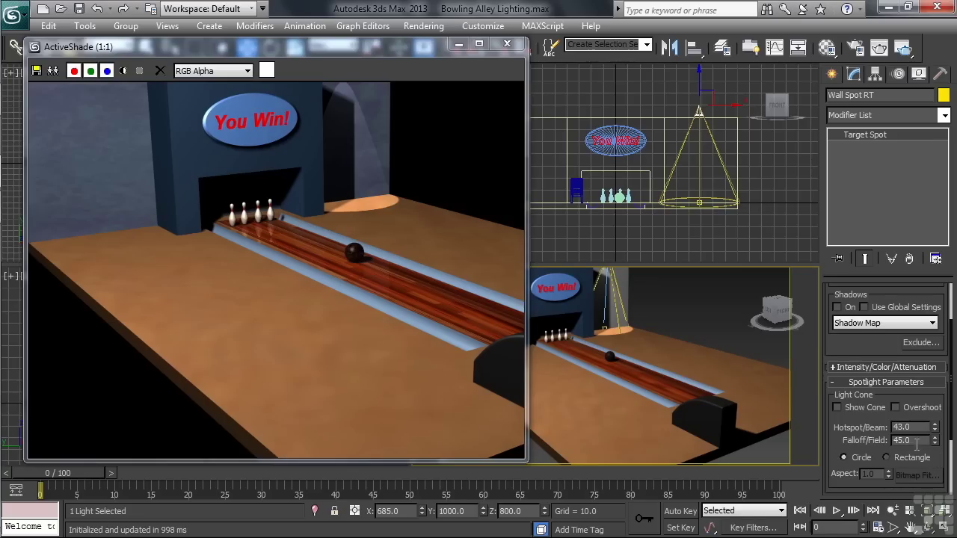
- Set Wall Spot RT's falloff to 70 and hotspot to 50
double_click(908, 441)
type("70")
key("Return")
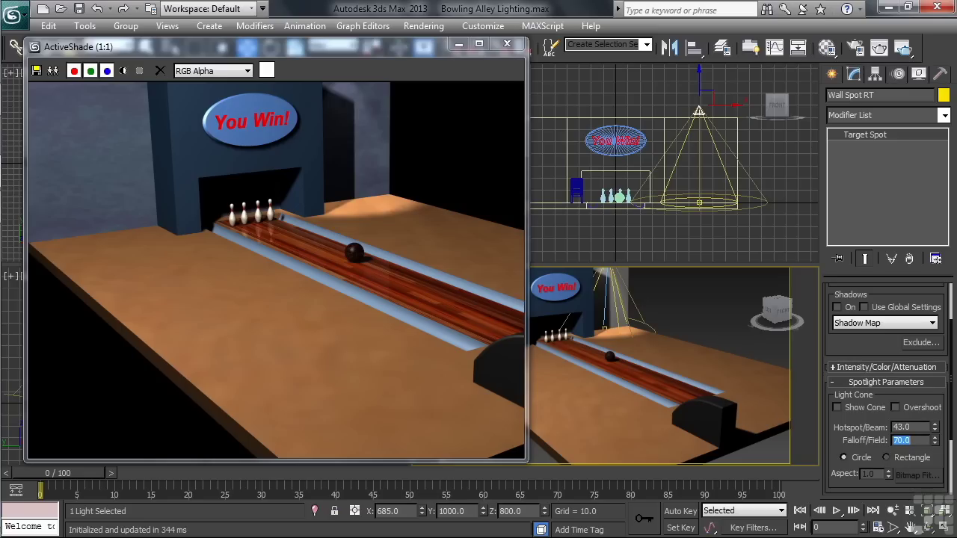
double_click(911, 428)
type("50")
key("Return")
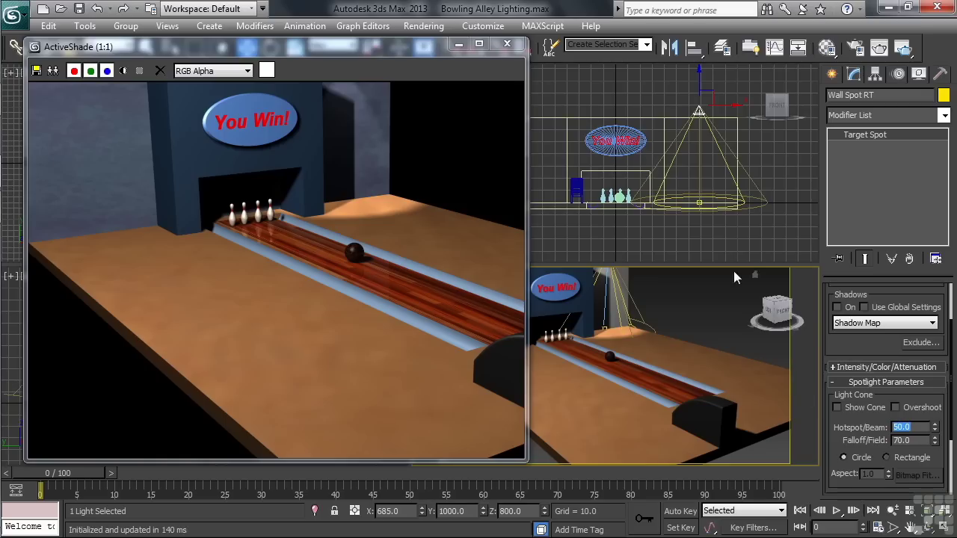
right_click(699, 136)
- Enable Wall Spot RT shadows and Show Cone, refresh ActiveShade, then close the preview
left_click(688, 93)
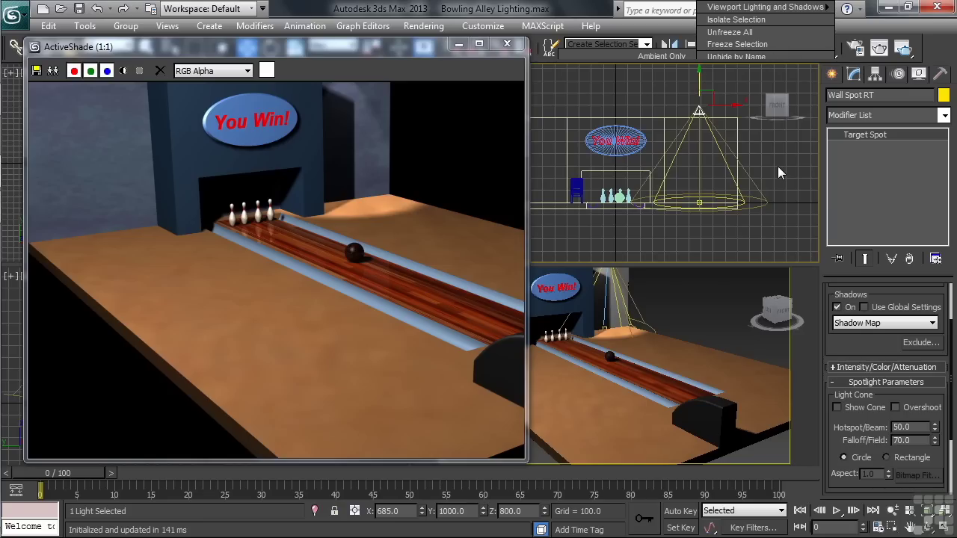
right_click(267, 238)
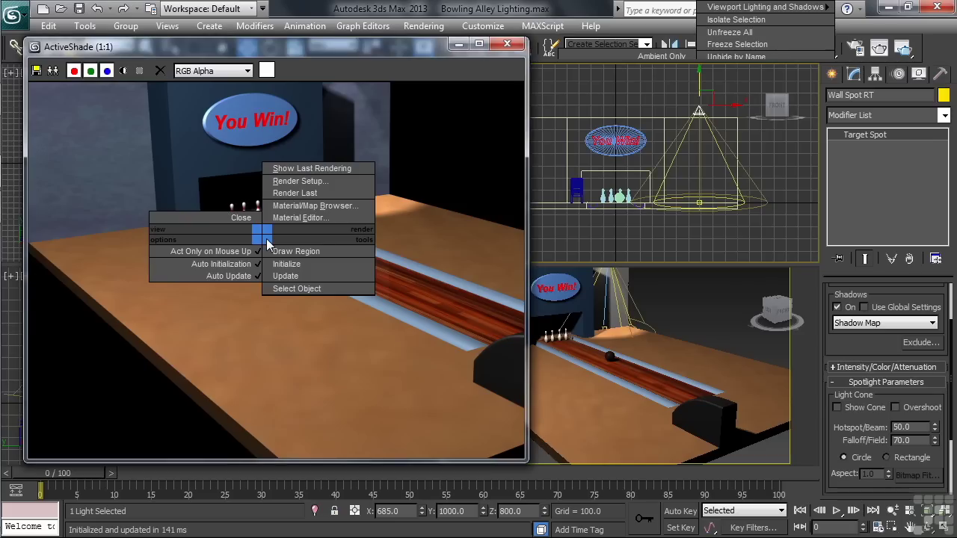
left_click(326, 263)
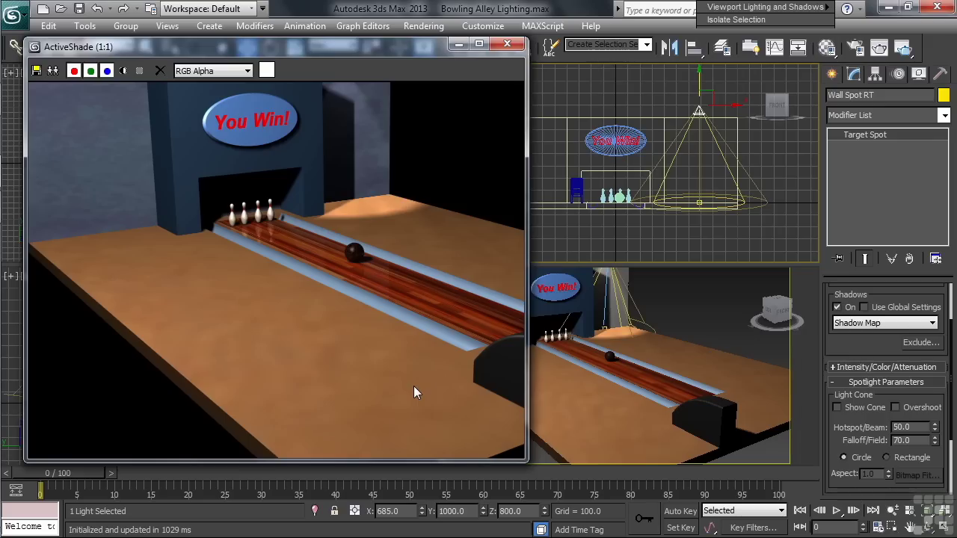
left_click(837, 407)
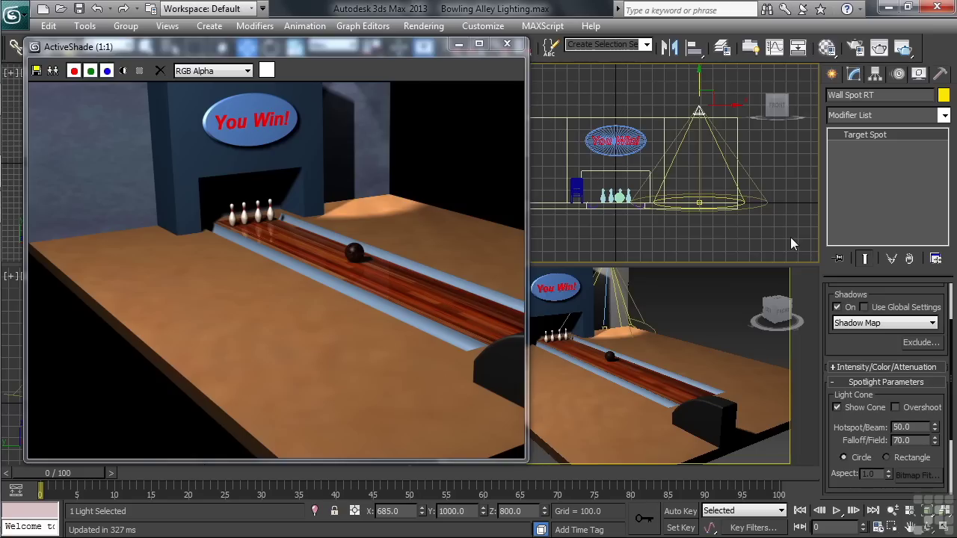
left_click(510, 47)
- Instance-clone the right wall spotlight to the left of the sign, naming it Wall Spot LF
key("alt+w")
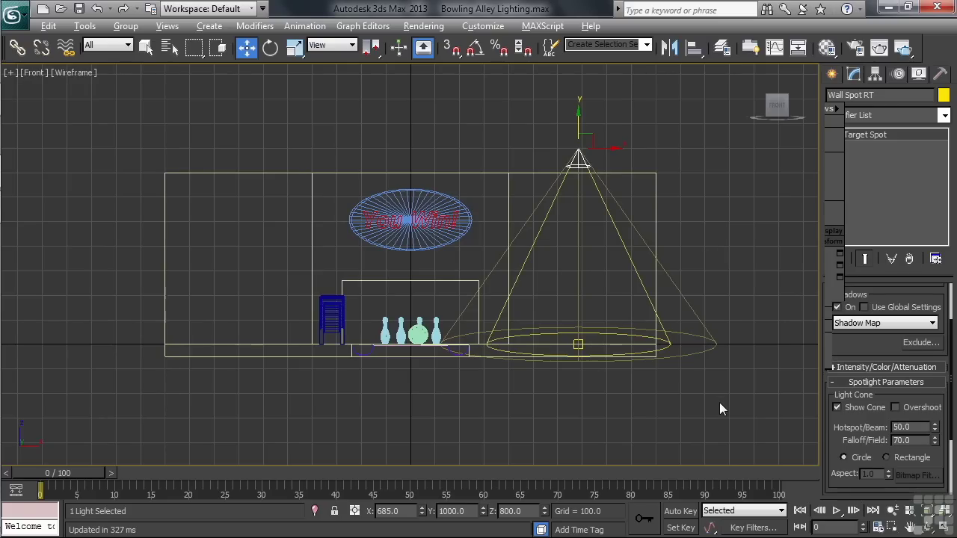
left_click(577, 287)
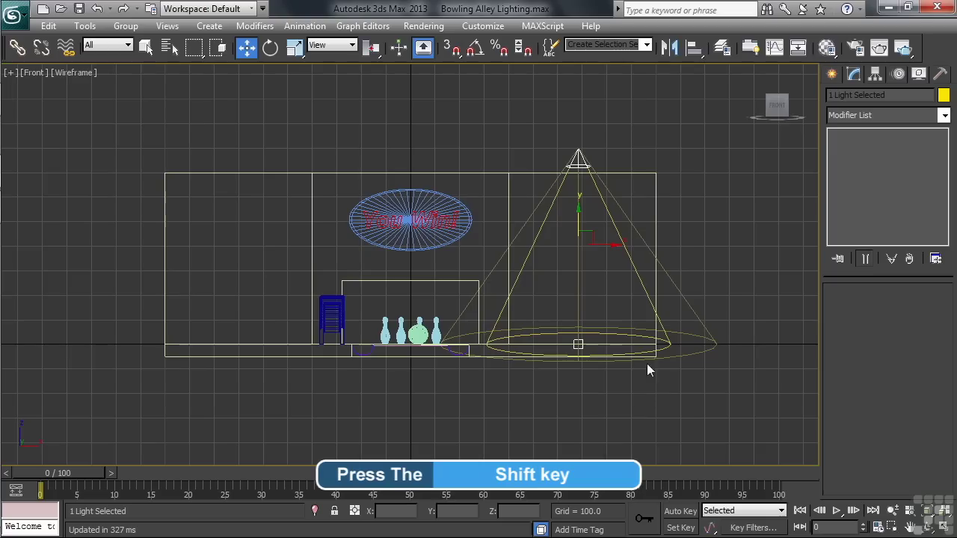
left_click_drag(602, 245, 270, 245, "shift")
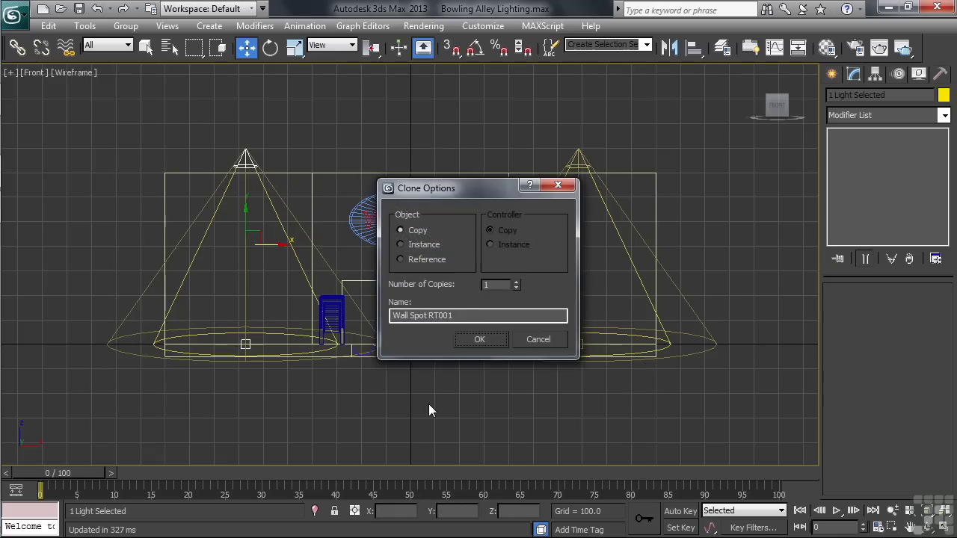
left_click(400, 245)
left_click_drag(429, 315, 471, 315)
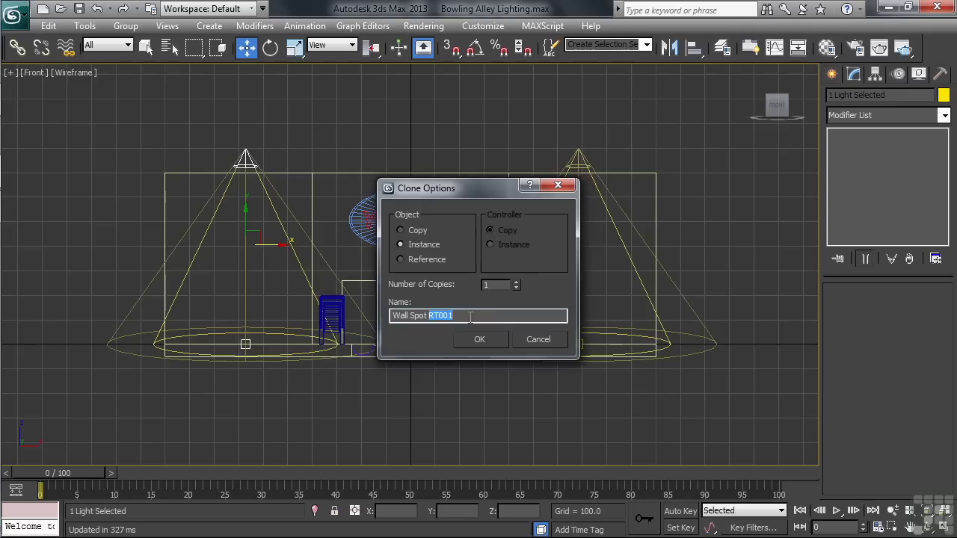
type("LF")
left_click(480, 340)
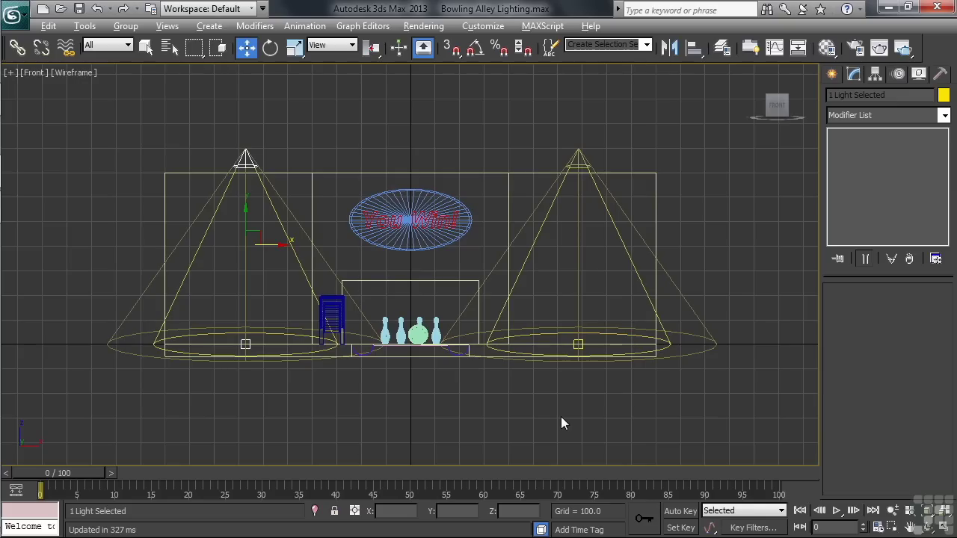
key("alt+w")
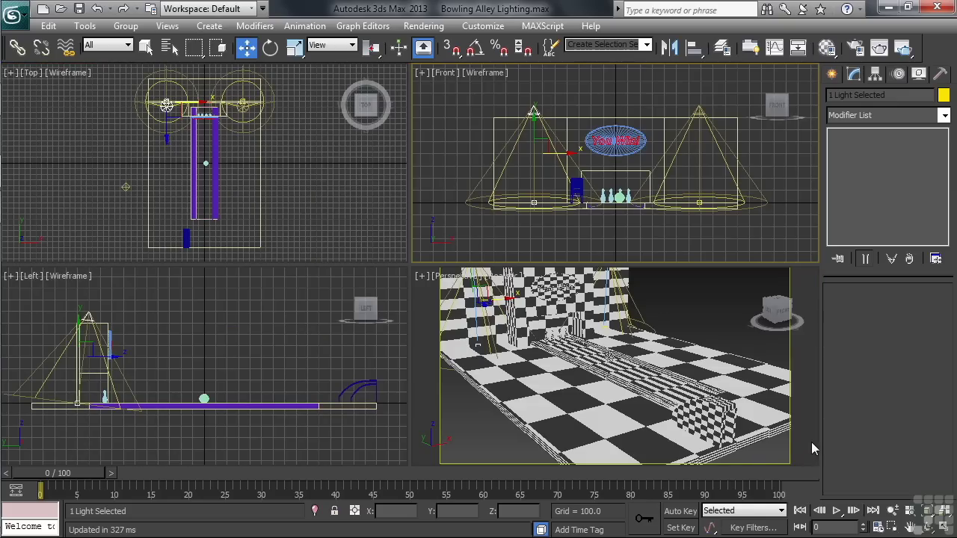
- Start an ActiveShade preview of the Perspective view and select Wall Spot RT
right_click(811, 442)
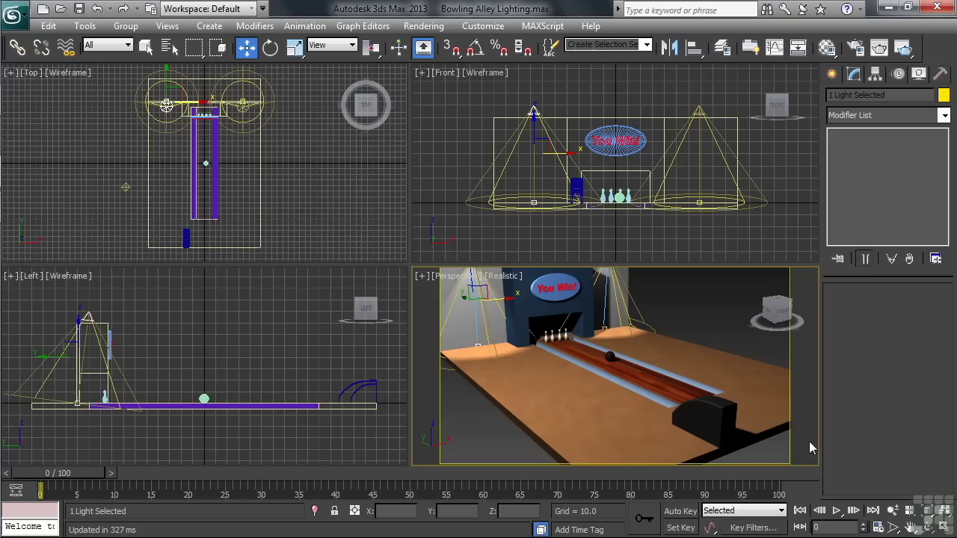
left_click(903, 51)
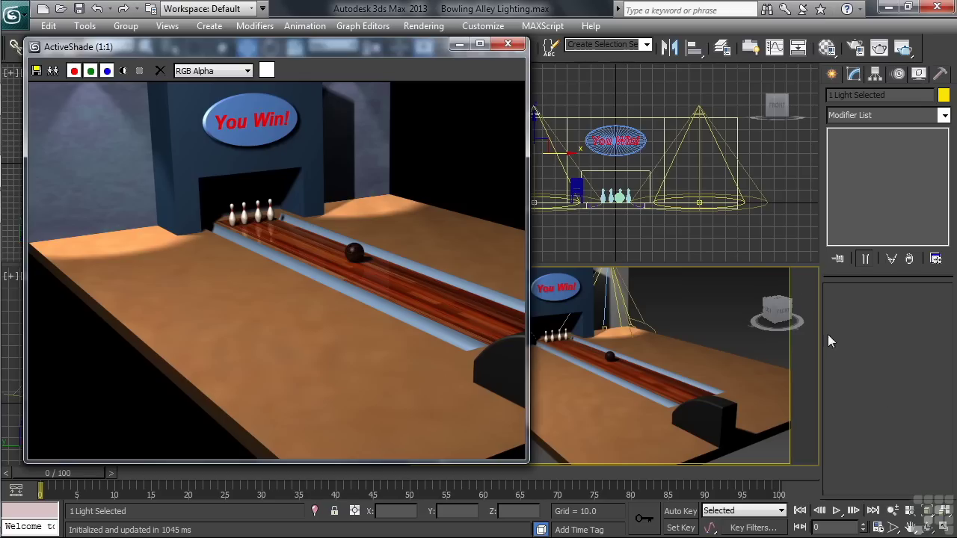
left_click(697, 109)
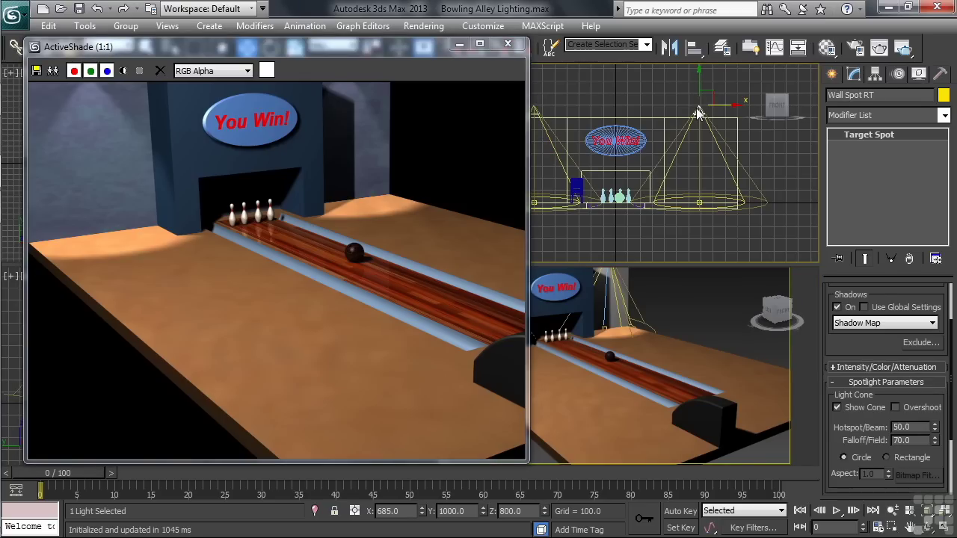
- Turn on far attenuation for Wall Spot RT with a start of 200
left_click(904, 366)
left_click_drag(837, 391, 832, 288)
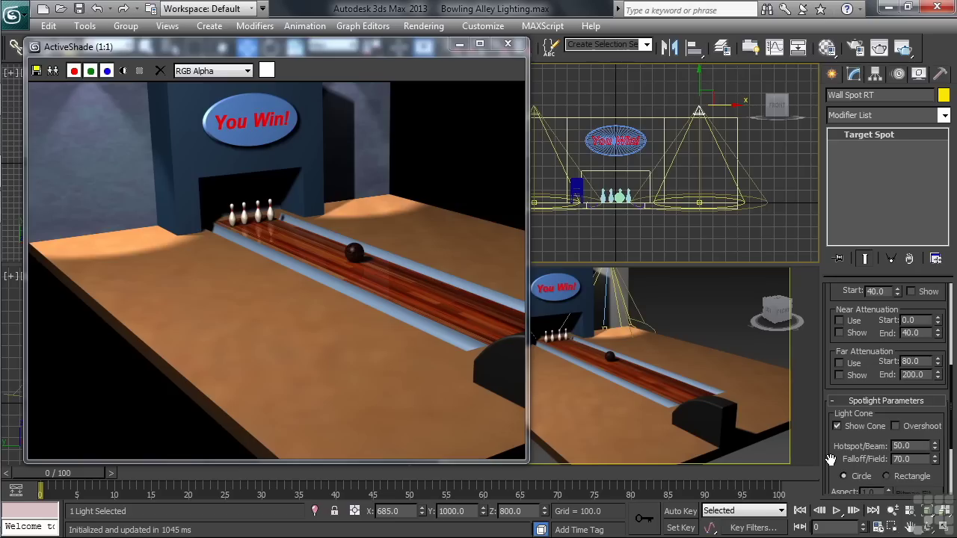
left_click(839, 363)
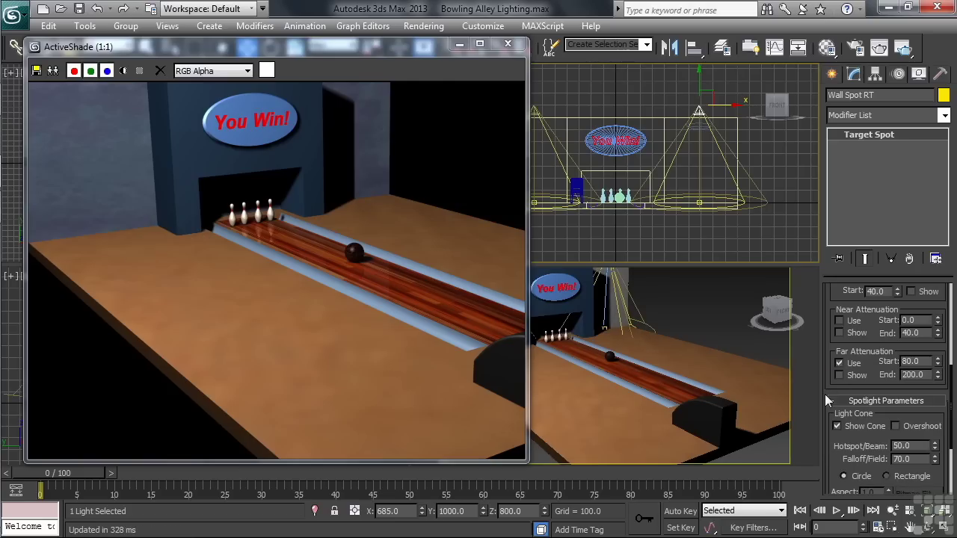
double_click(911, 361)
type("200")
key("Return")
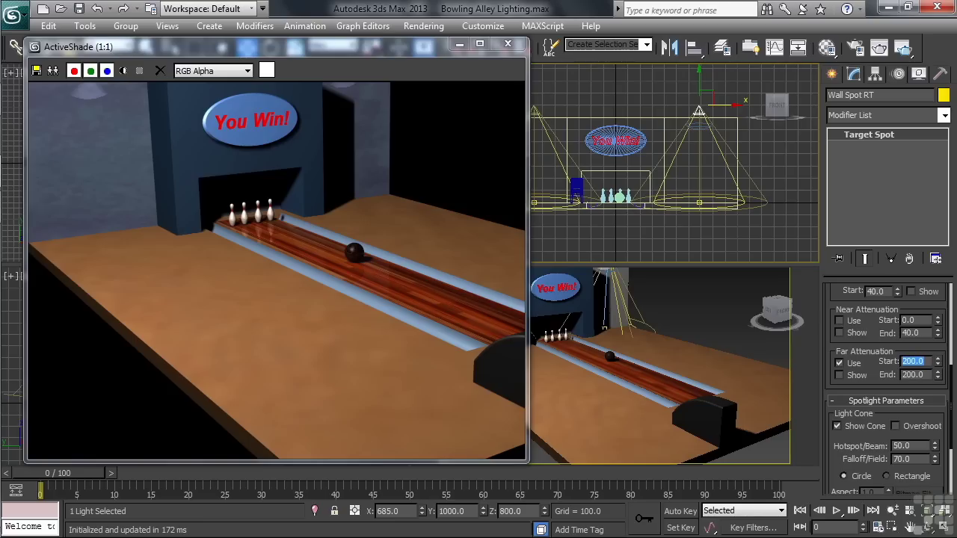
- Raise the far attenuation end through 500, 750 and 1000 to a final 1250
left_click(922, 374)
type("500")
key("Return")
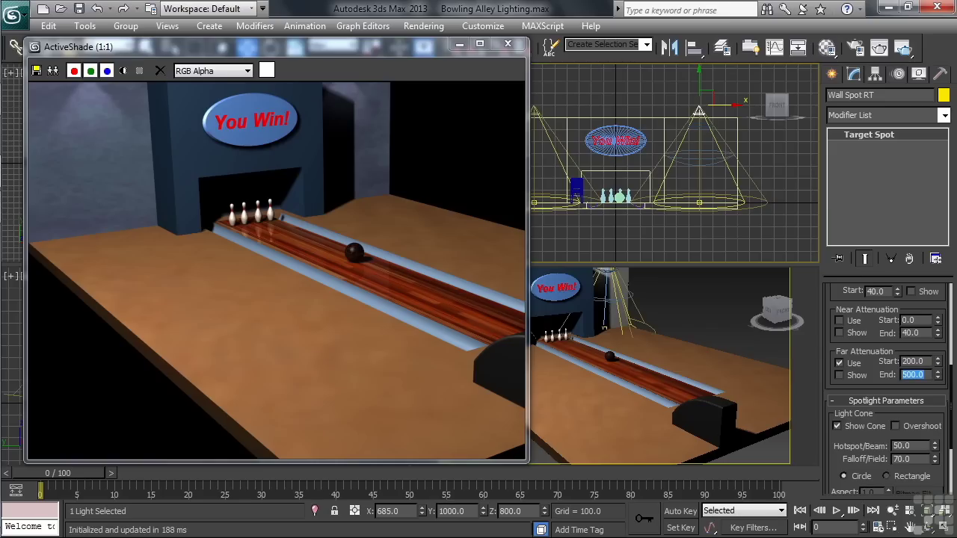
type("750")
key("Return")
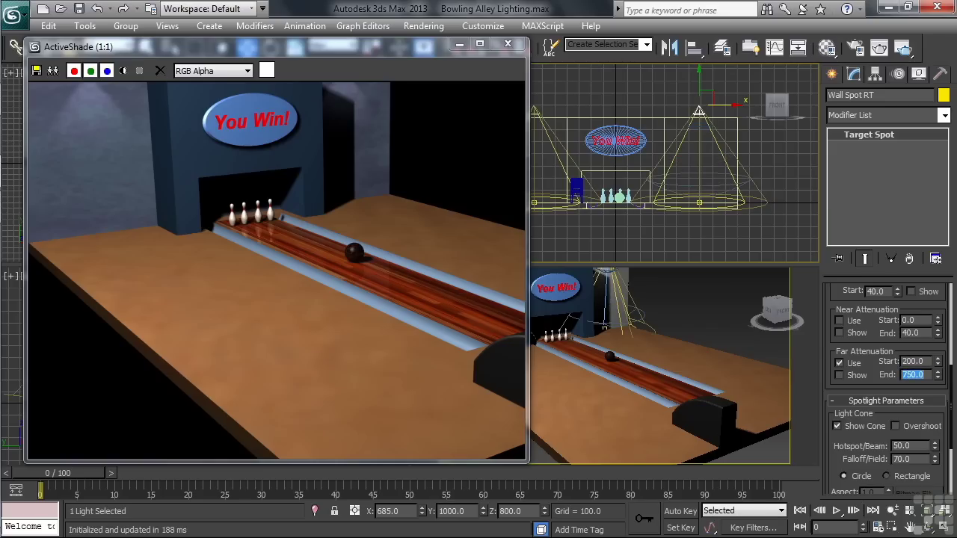
type("1000")
key("Return")
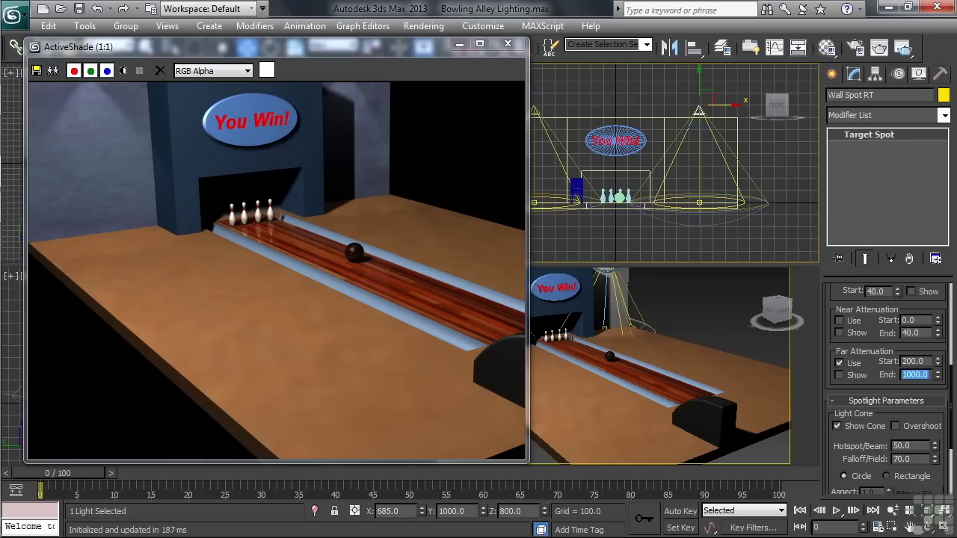
type("1250")
key("Return")
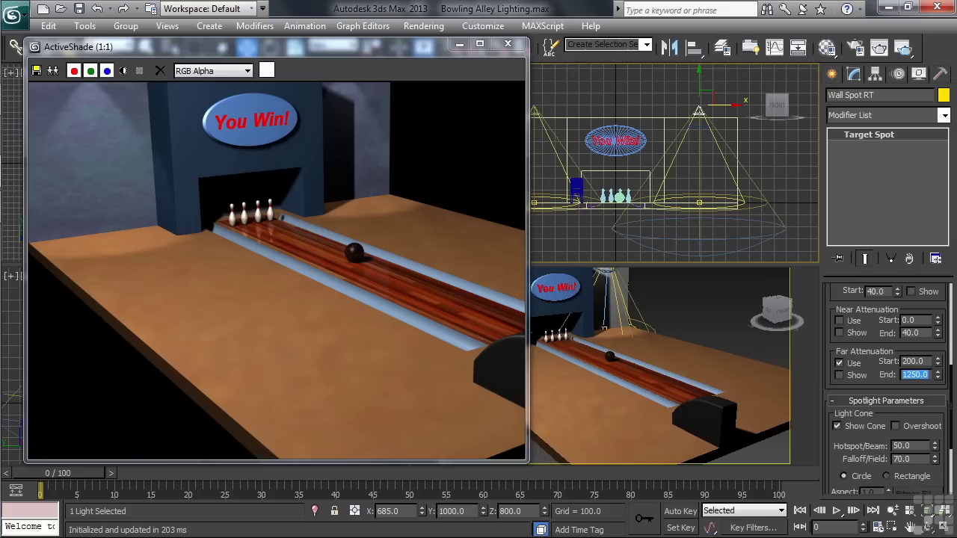
left_click_drag(833, 297, 833, 444)
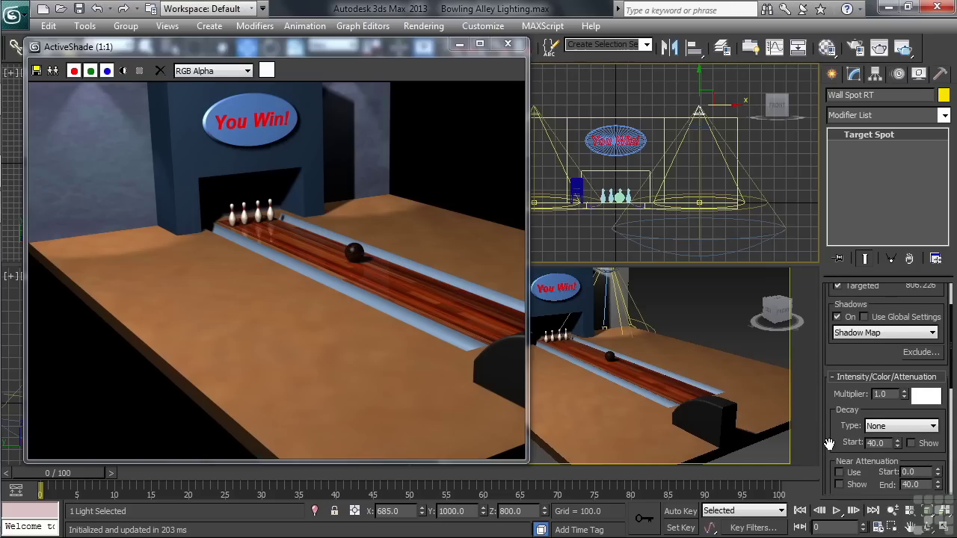
left_click(930, 399)
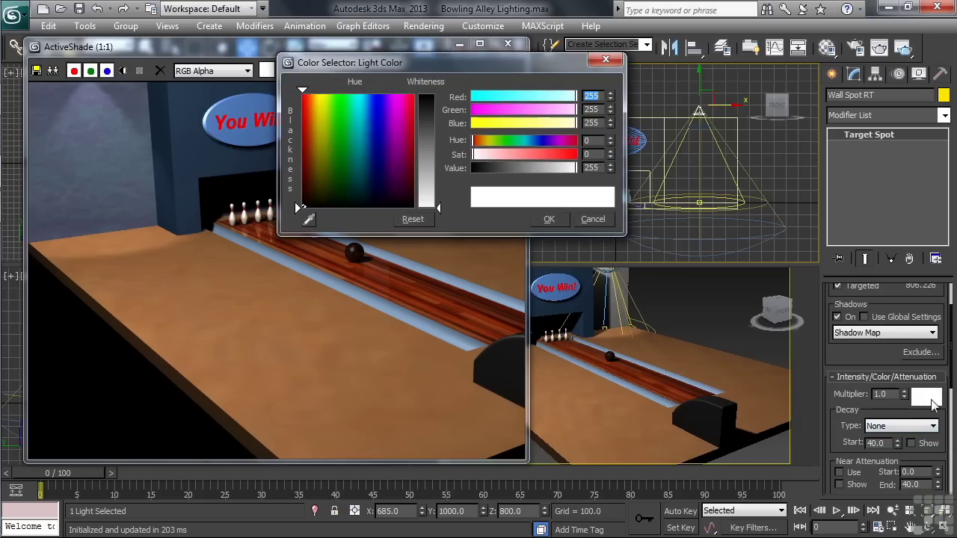
- Cancel the Color Selector to keep the light white, and close ActiveShade
left_click(594, 221)
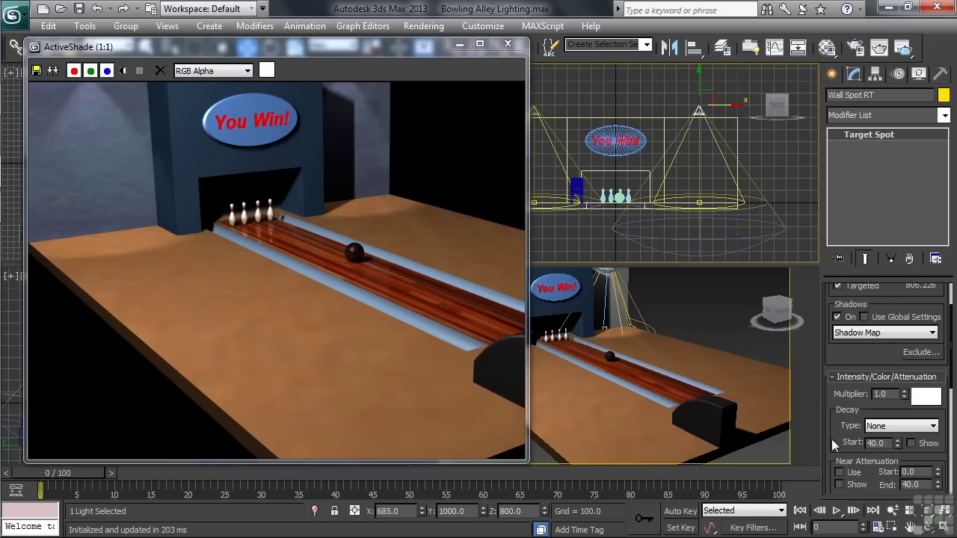
left_click(509, 45)
- Create a Target Spot in the Front view, from the upper right down toward the pins
left_click(579, 234)
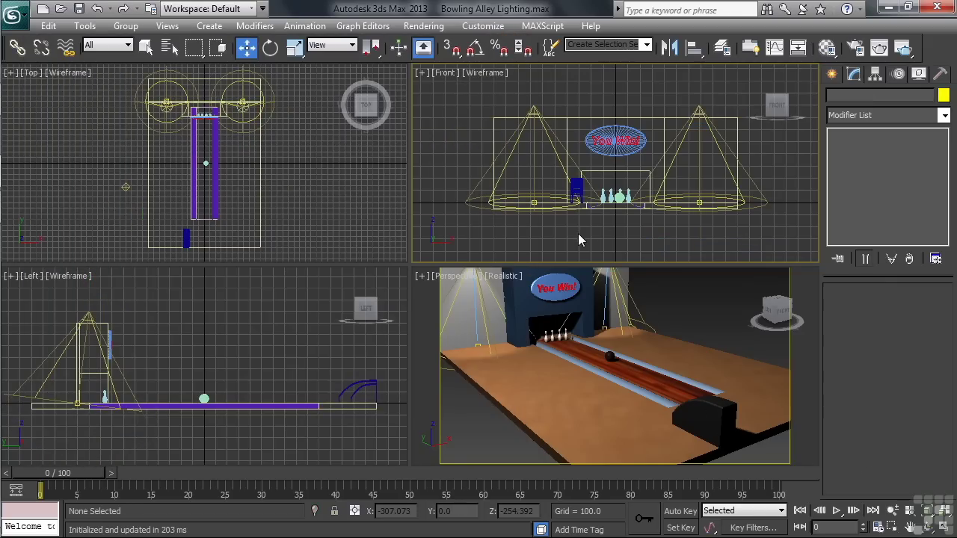
key("alt+w")
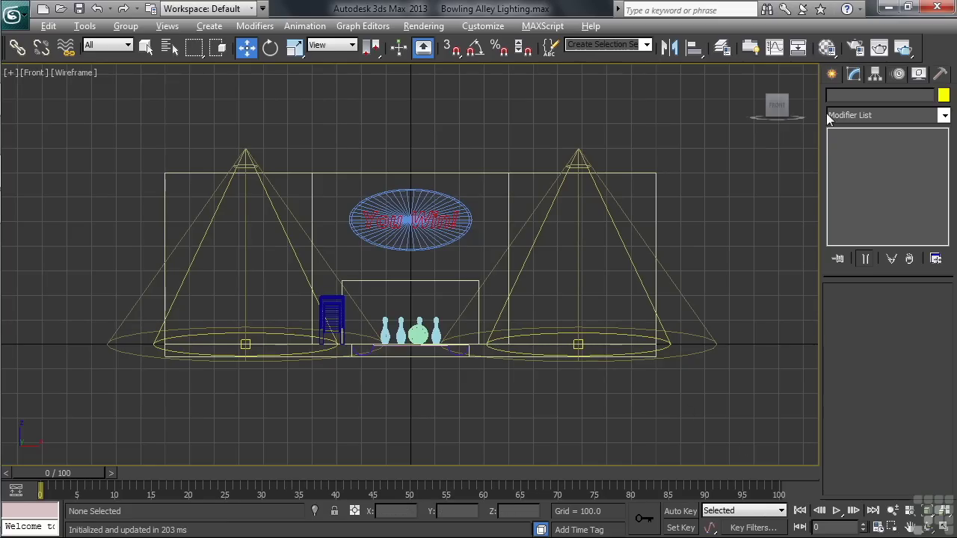
left_click(832, 73)
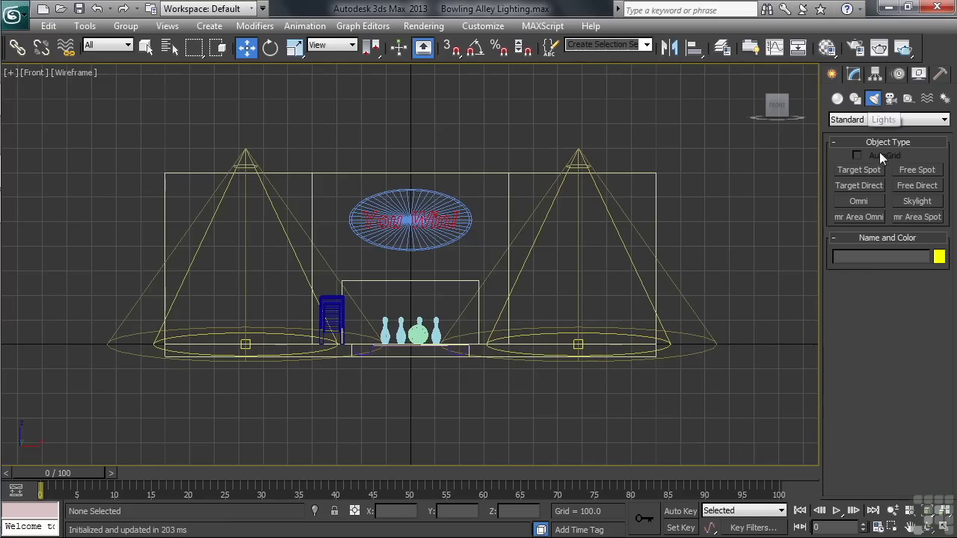
left_click(867, 170)
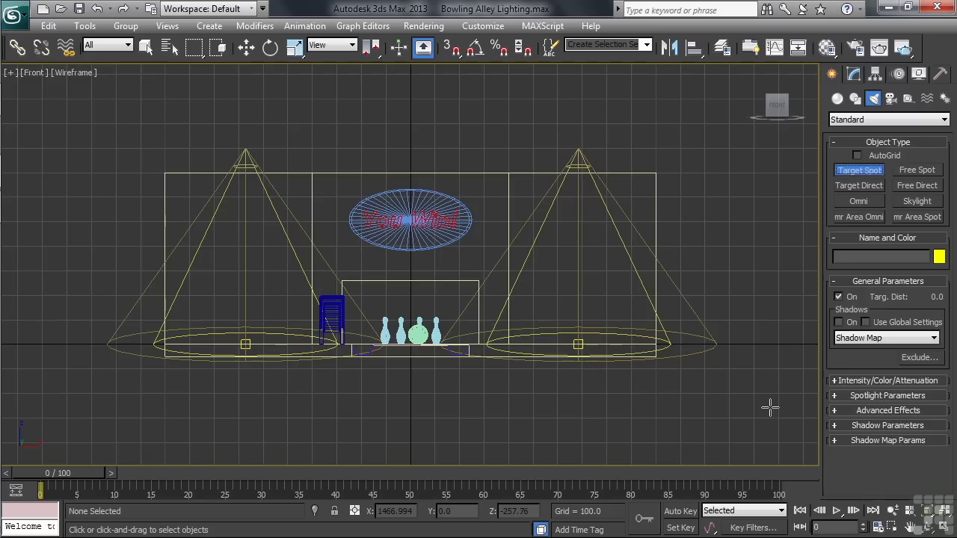
left_click(701, 81)
left_click_drag(702, 81, 419, 335)
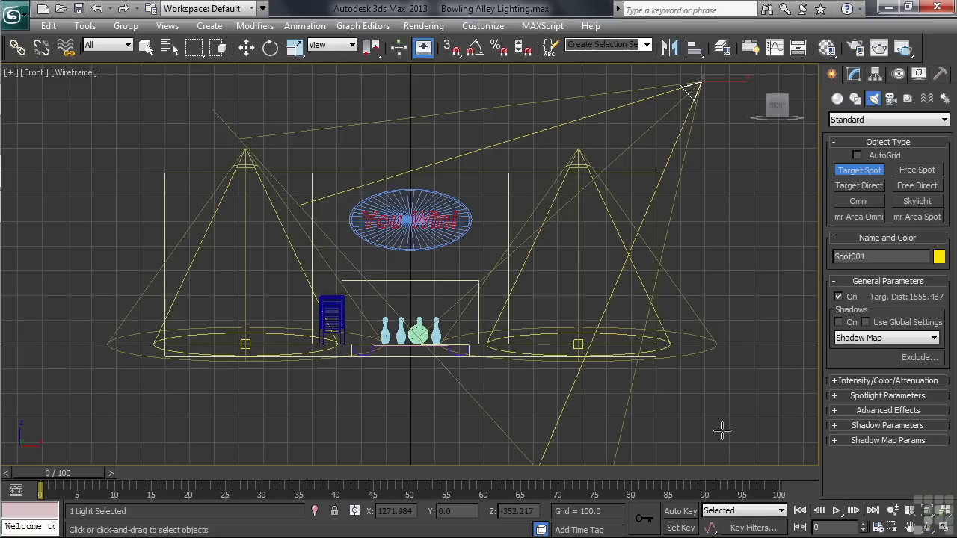
key("alt+w")
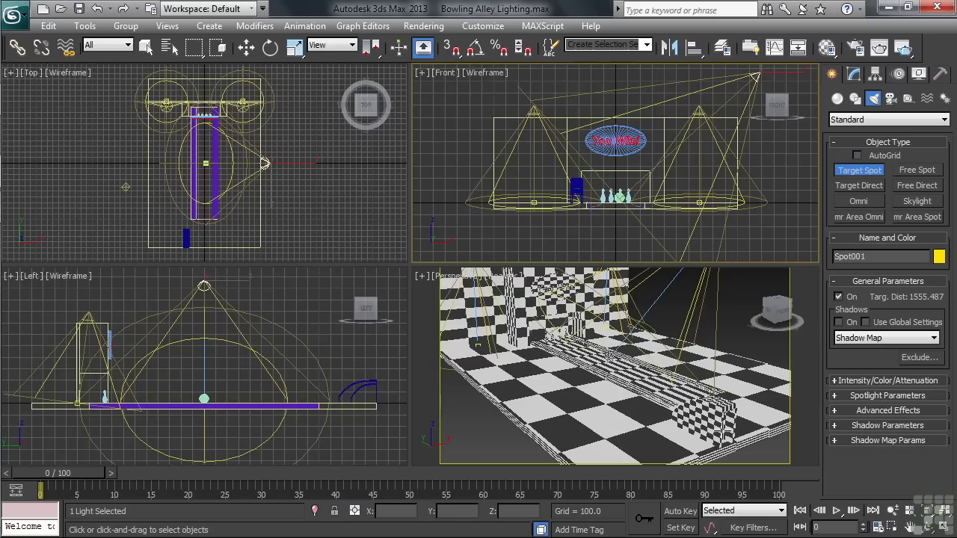
right_click(804, 453)
- Rename the new spotlight to 'Volume Spot'
key("w")
left_click(854, 73)
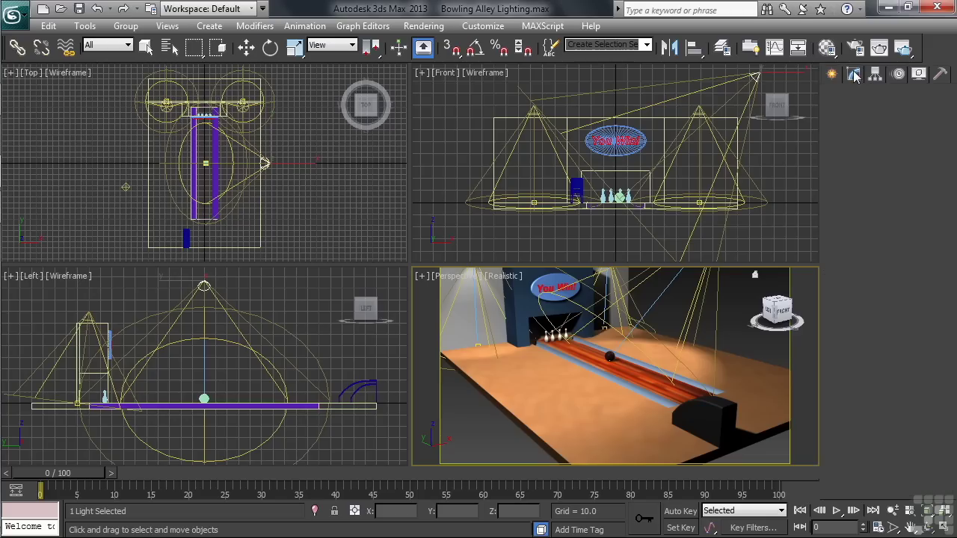
left_click(869, 94)
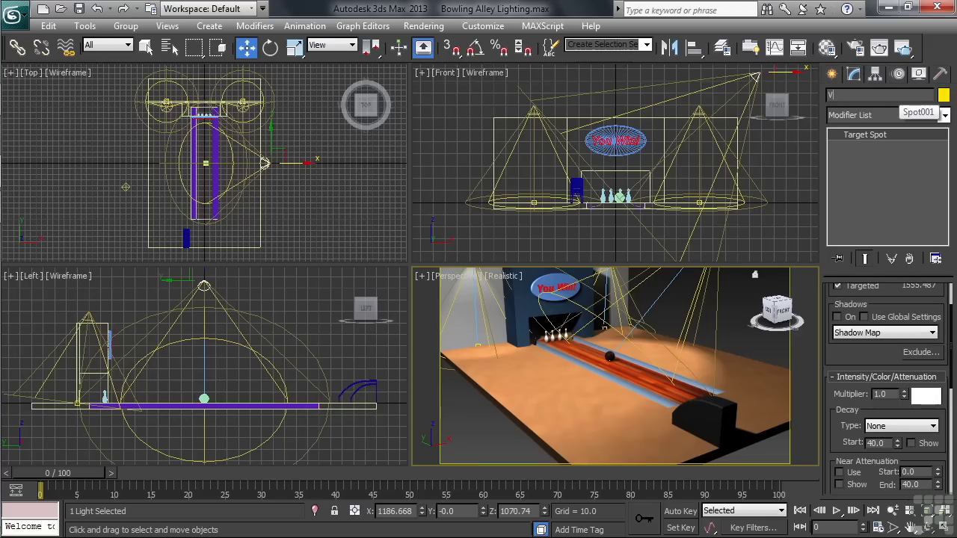
type("Volume Spot")
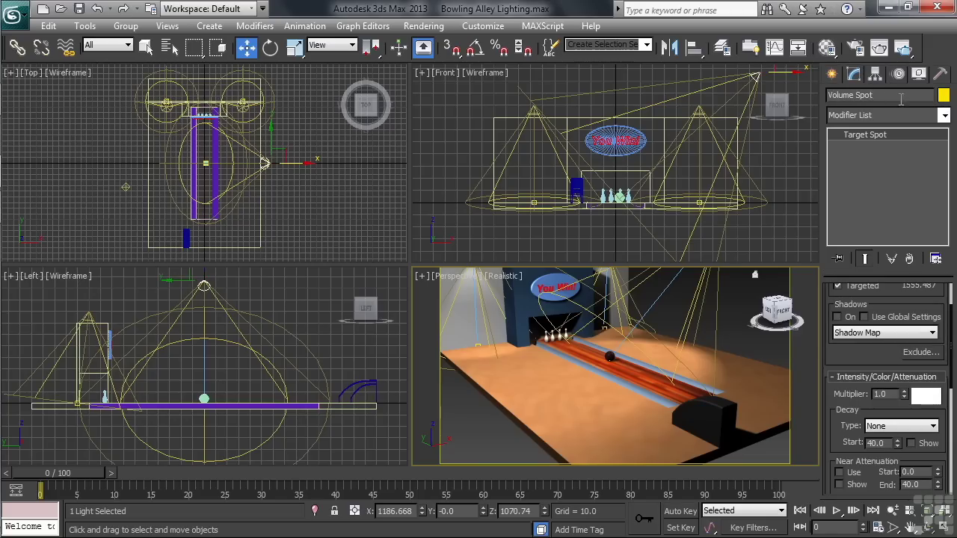
- Move Volume Spot to X 1000, Y -1000, Z 1000 via Transform Type-In, then deselect
right_click(247, 56)
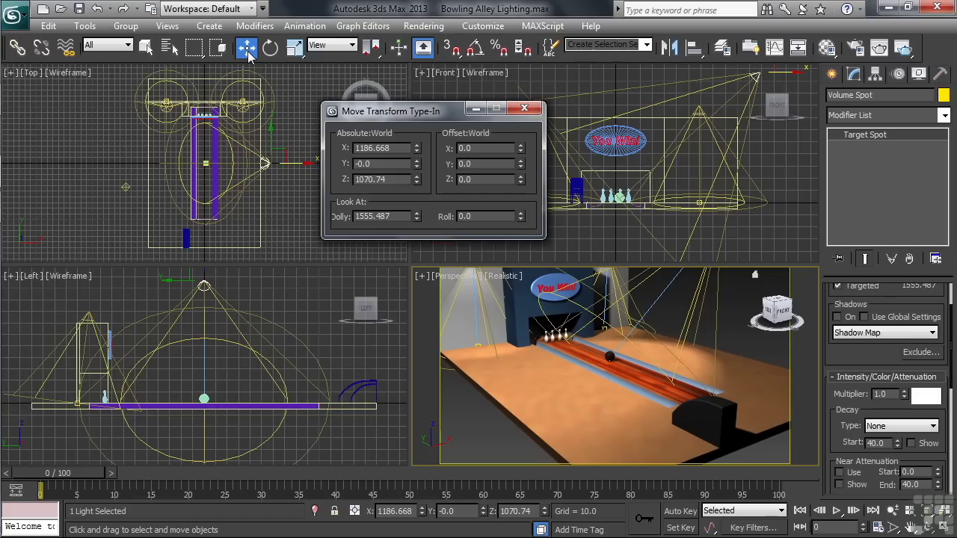
left_click_drag(404, 148, 345, 149)
type("1000")
key("Tab")
type("-1")
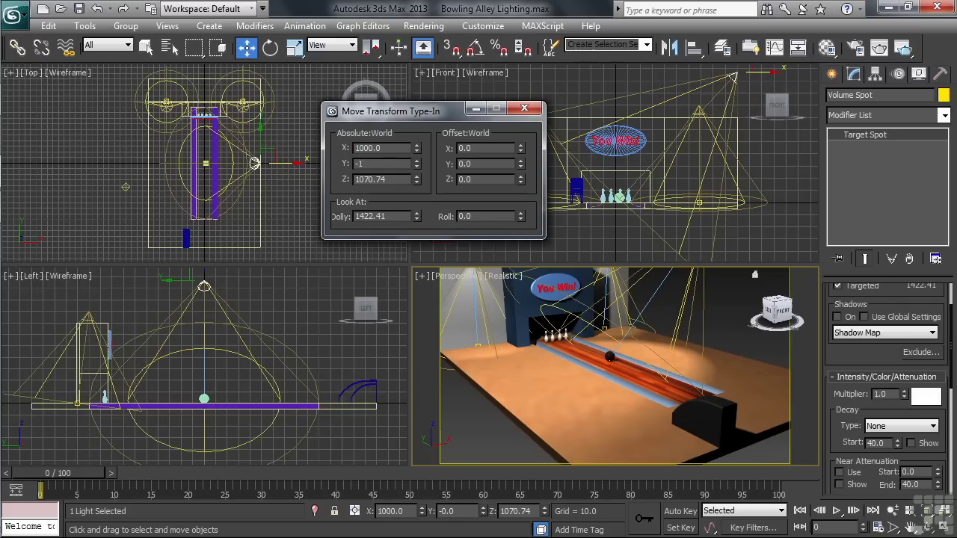
type("000")
key("Tab")
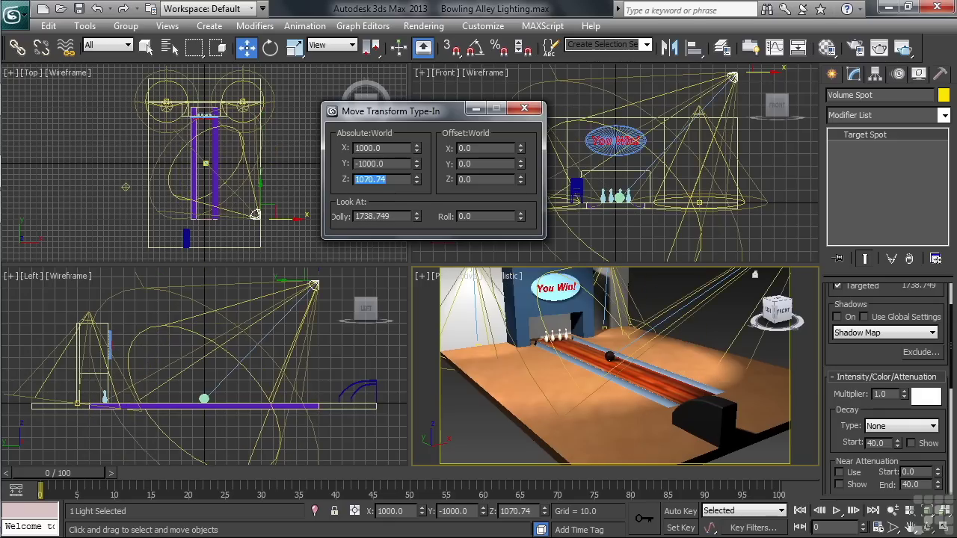
type("1000")
key("Return")
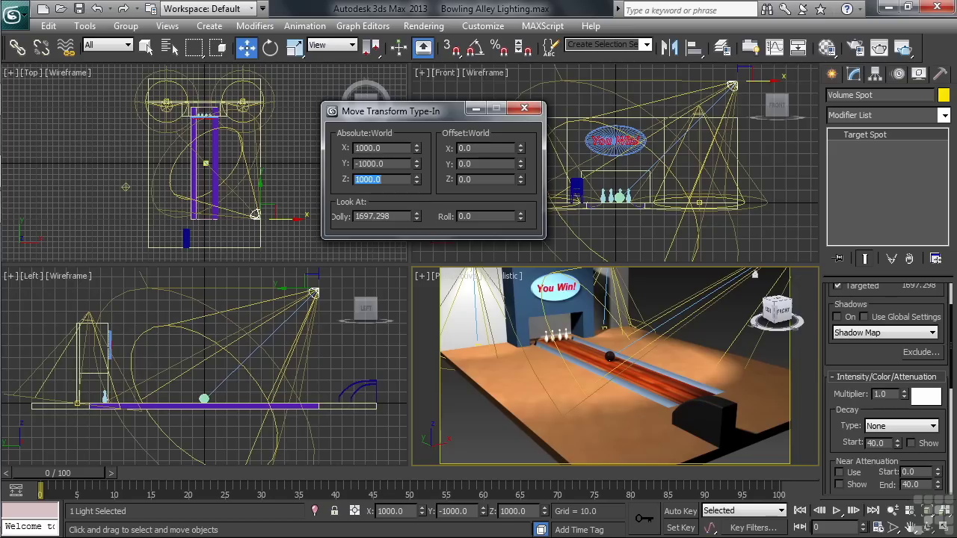
left_click(525, 108)
left_click(385, 223)
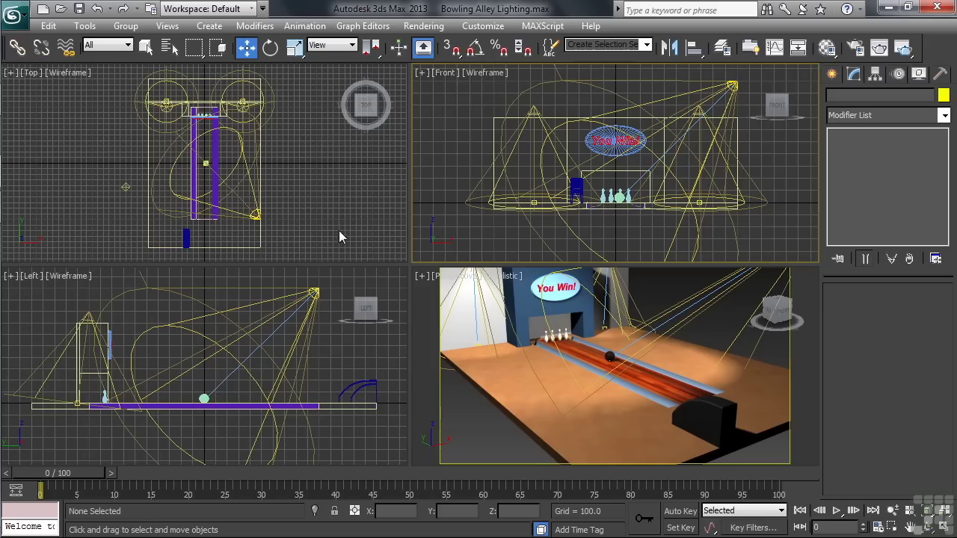
- Zoom the Top view to the ball and link Volume Spot.Target to Bowling Ball
scroll(210, 171, "up", 6)
scroll(210, 171, "up", 5)
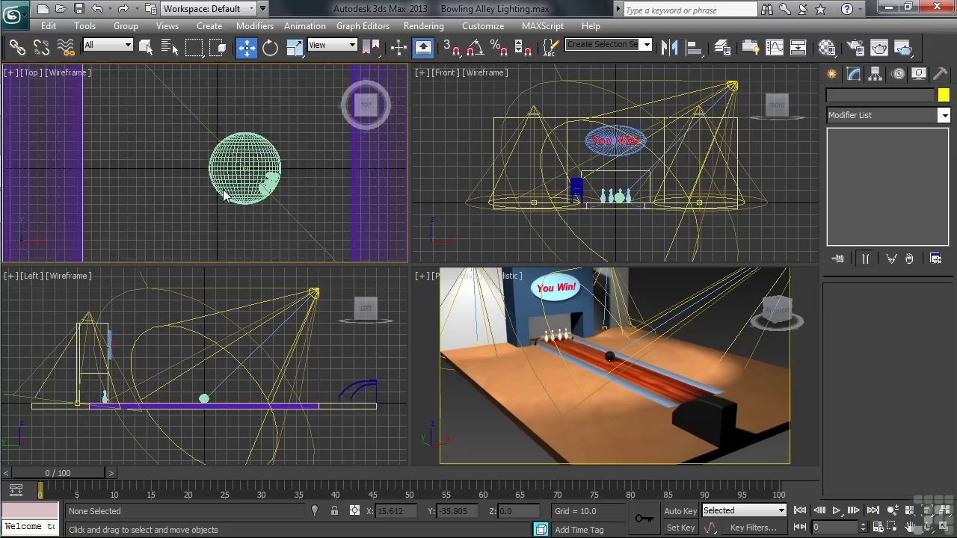
middle_click_drag(258, 200, 203, 209)
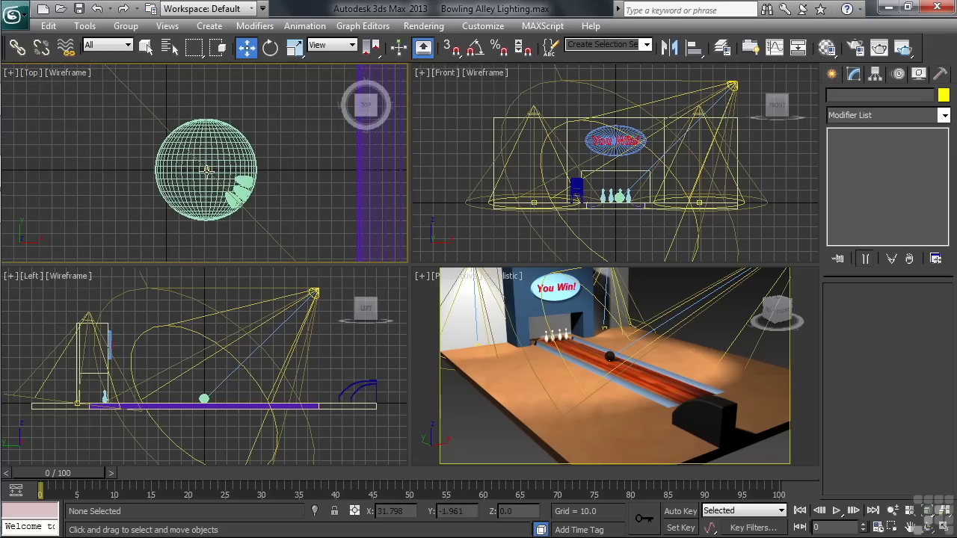
left_click(207, 171)
left_click(207, 172)
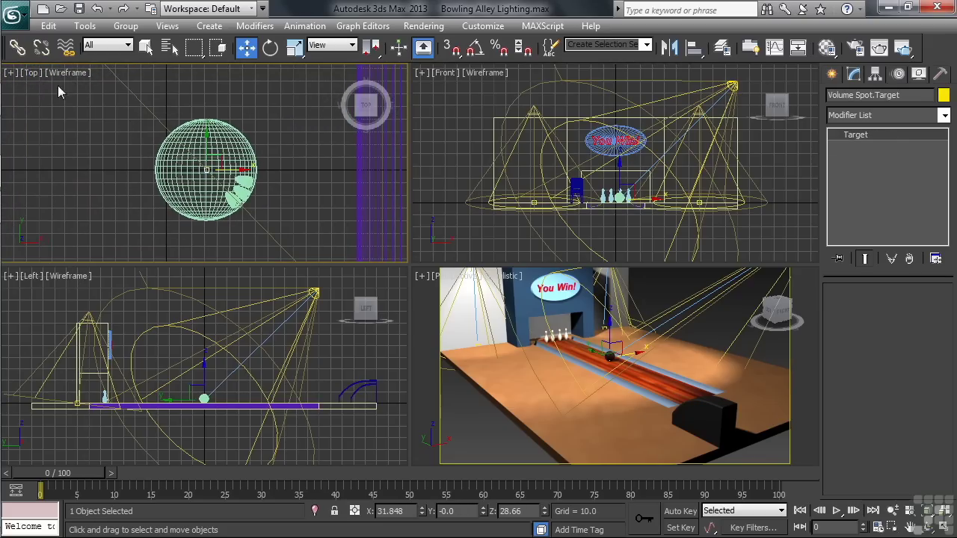
left_click(17, 47)
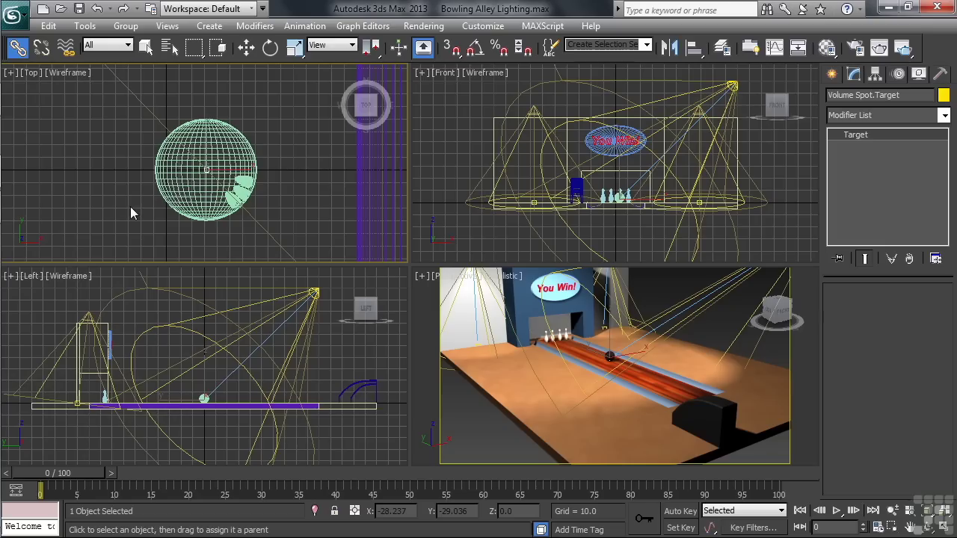
left_click(202, 196)
- Move the bowling ball to confirm the target follows it, then reselect the target
right_click(202, 198)
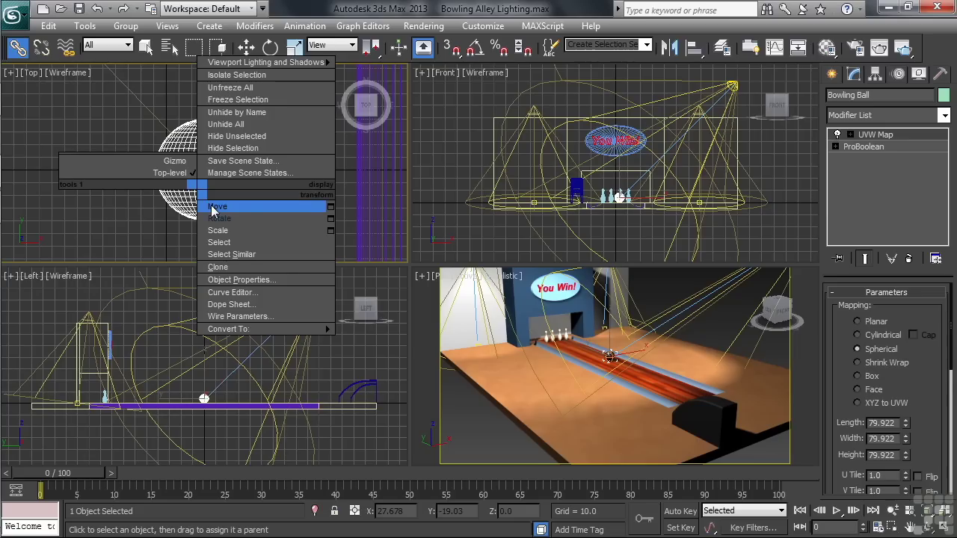
left_click(214, 208)
mouse_move(222, 161)
left_mouse_down()
mouse_move(249, 174)
mouse_move(181, 171)
mouse_move(260, 162)
mouse_move(218, 126)
mouse_move(144, 186)
mouse_move(223, 189)
mouse_move(167, 140)
mouse_move(196, 169)
mouse_move(211, 160)
left_mouse_up()
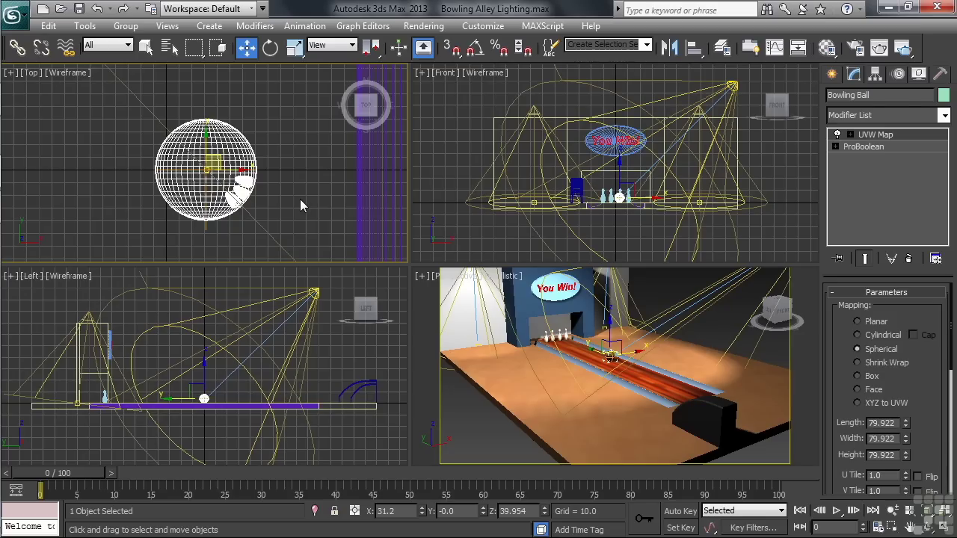
left_click(205, 170)
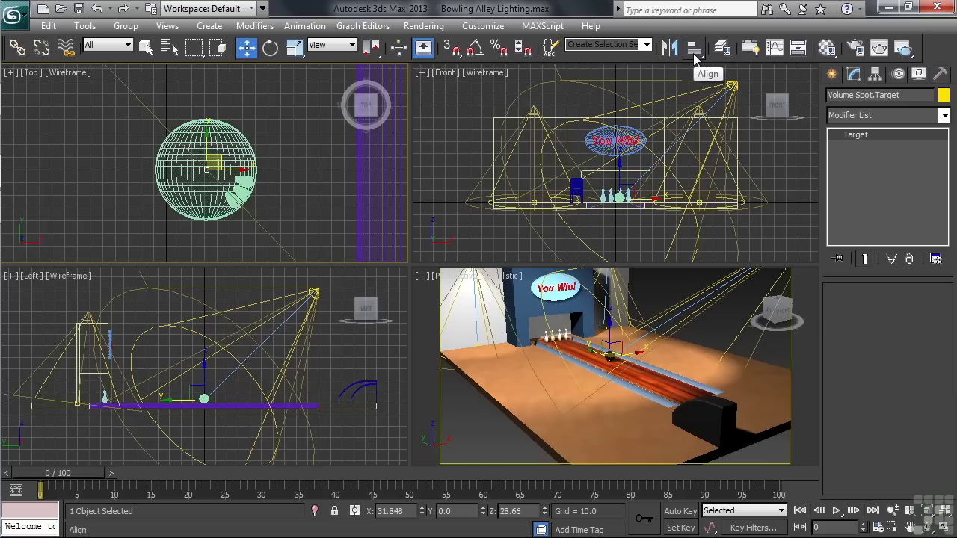
- Align Volume Spot's target centre-to-centre with Bowling Ball on X, Y and Z position
left_click(694, 53)
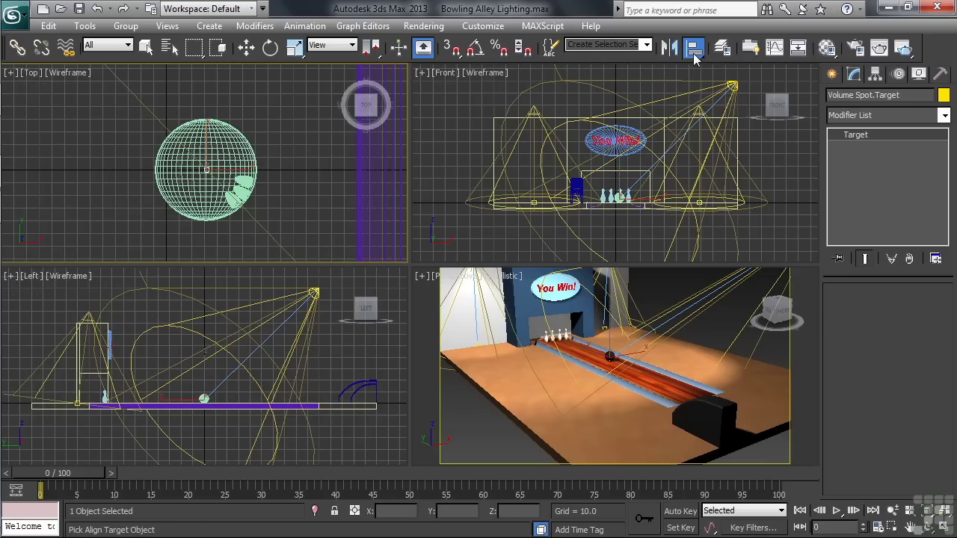
left_click(249, 165)
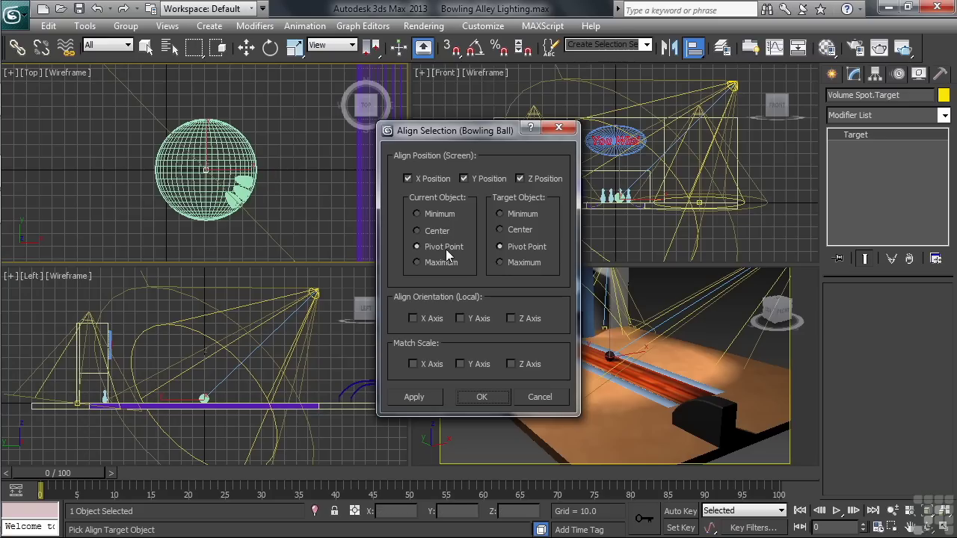
left_click(416, 231)
left_click(422, 400)
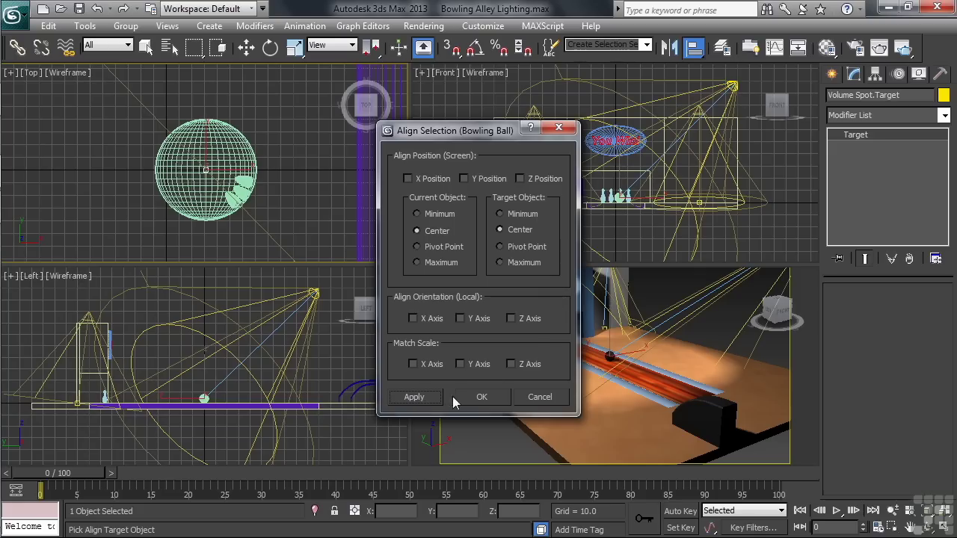
left_click(481, 399)
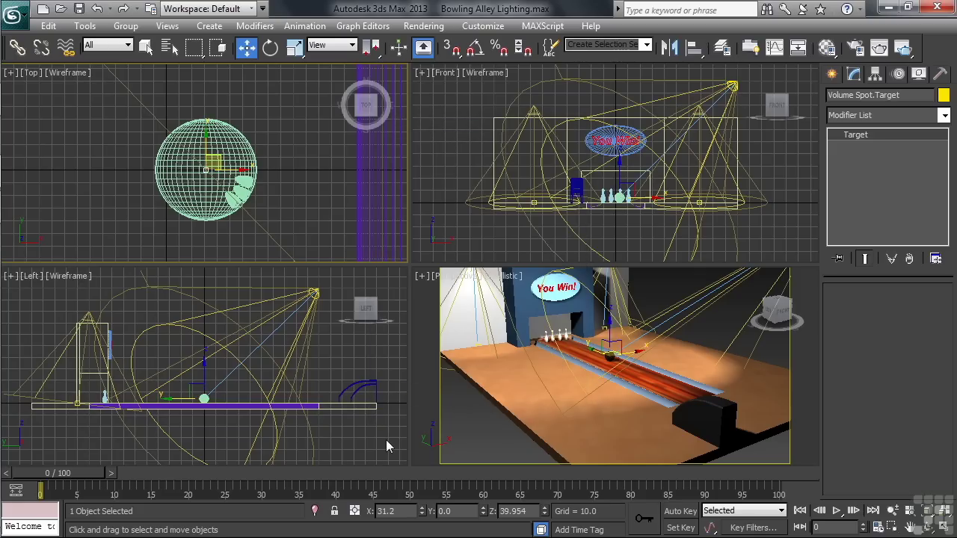
- Add a Volume Light effect to Volume Spot under Atmospheres & Effects
left_click(733, 85)
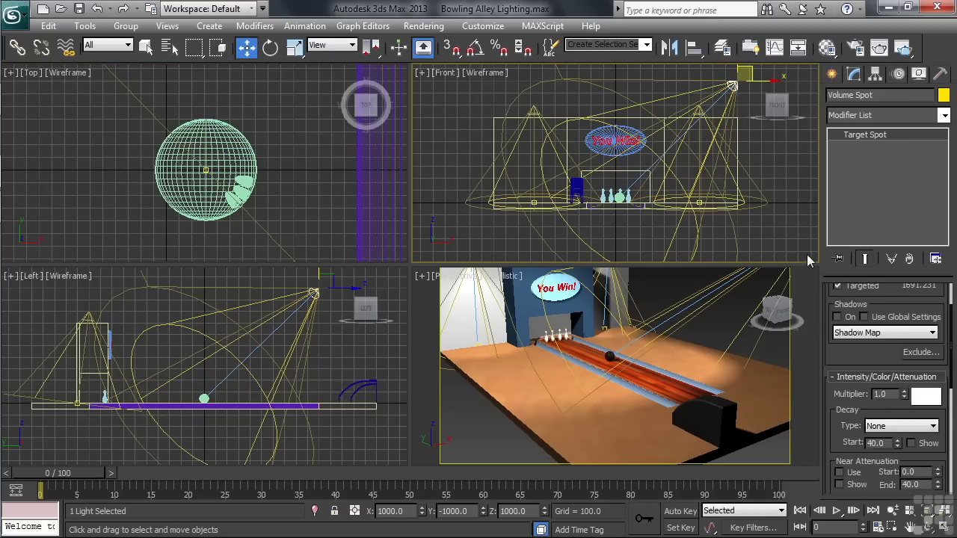
left_click_drag(832, 454, 819, 178)
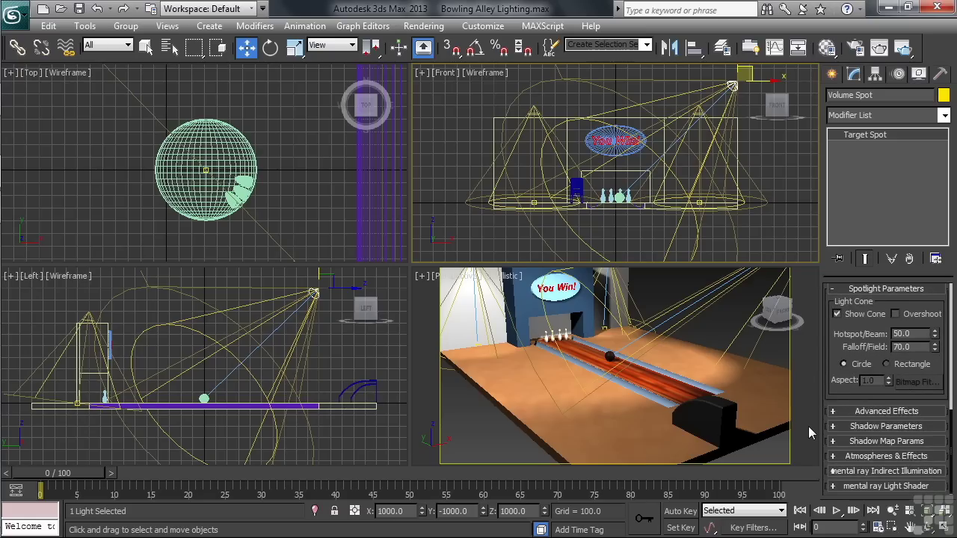
left_click(886, 456)
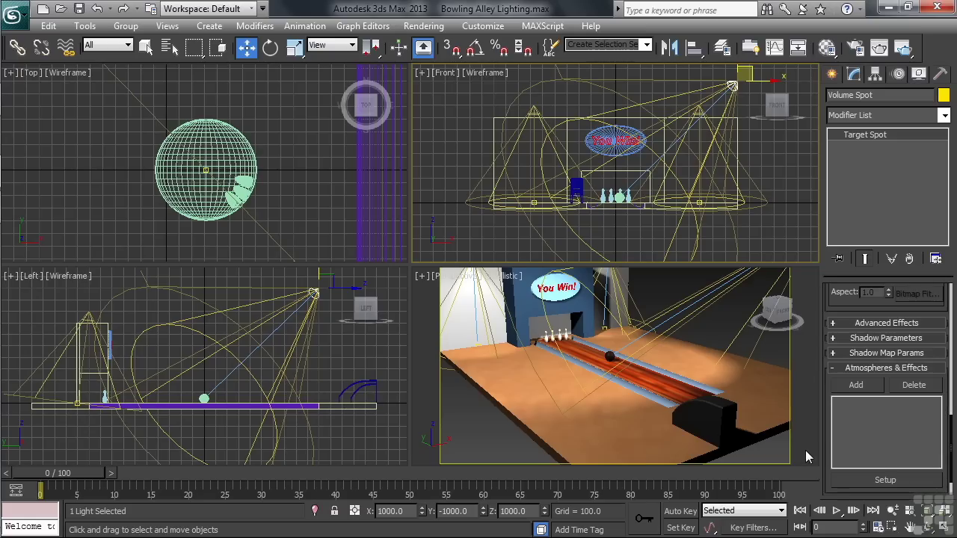
left_click(858, 385)
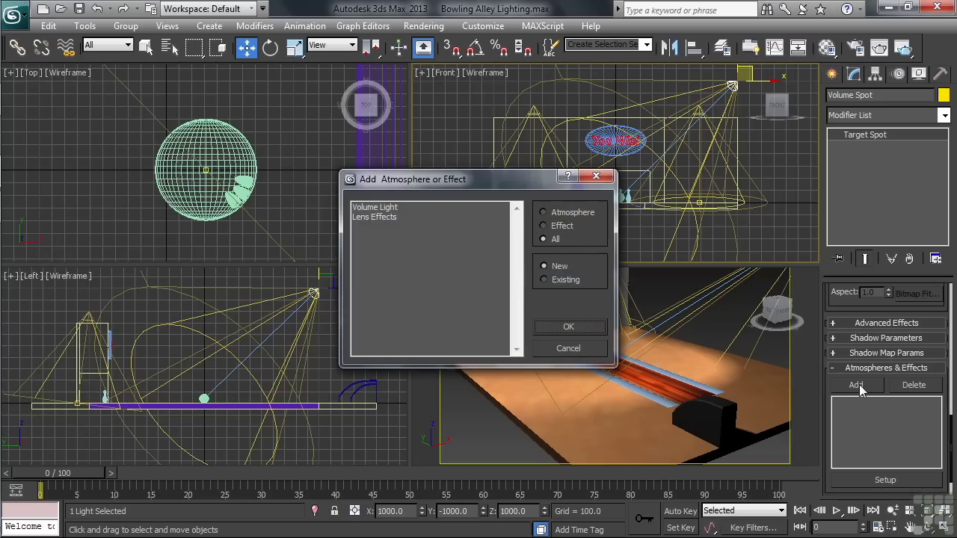
left_click(392, 209)
left_click(570, 328)
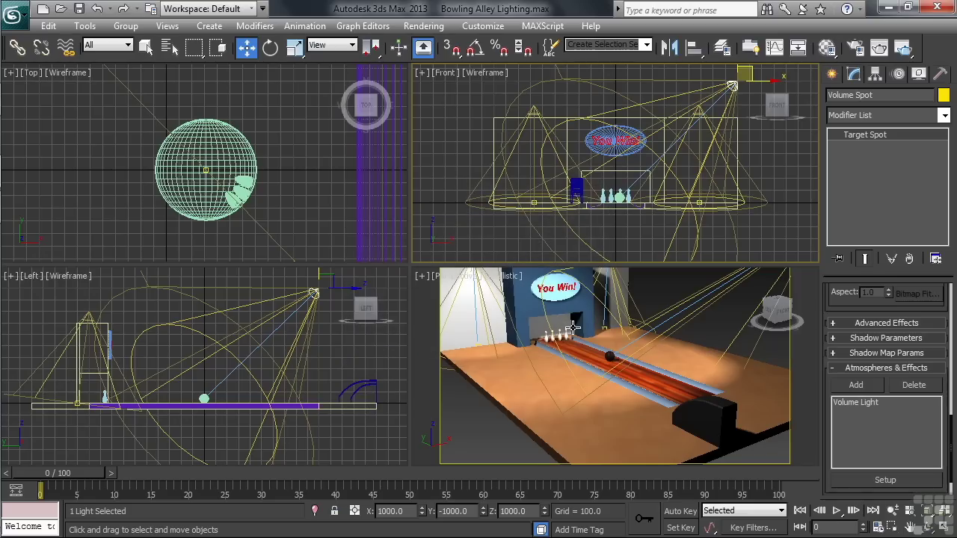
right_click(809, 453)
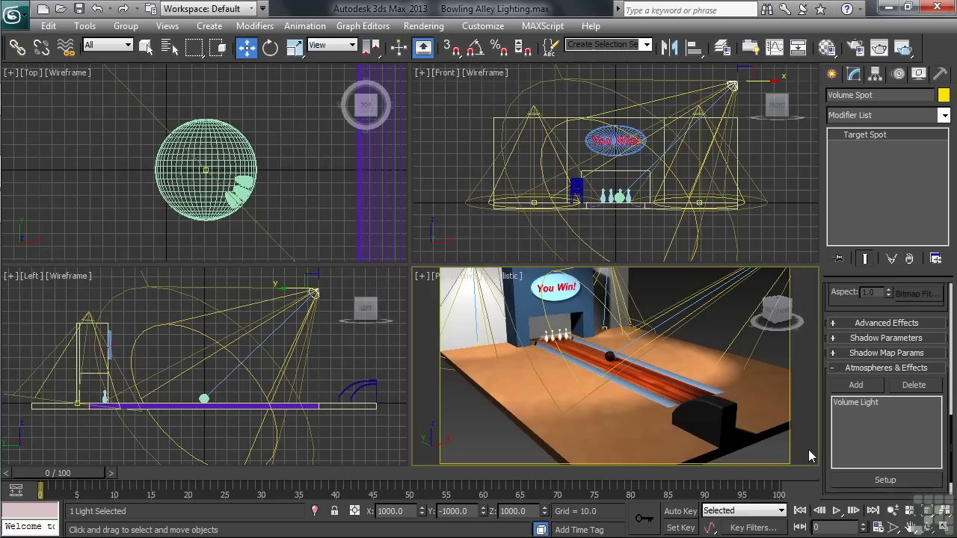
- Render the Perspective view to see the volume light fog, then review Volume Spot's shadow settings
left_click_drag(905, 56, 910, 74)
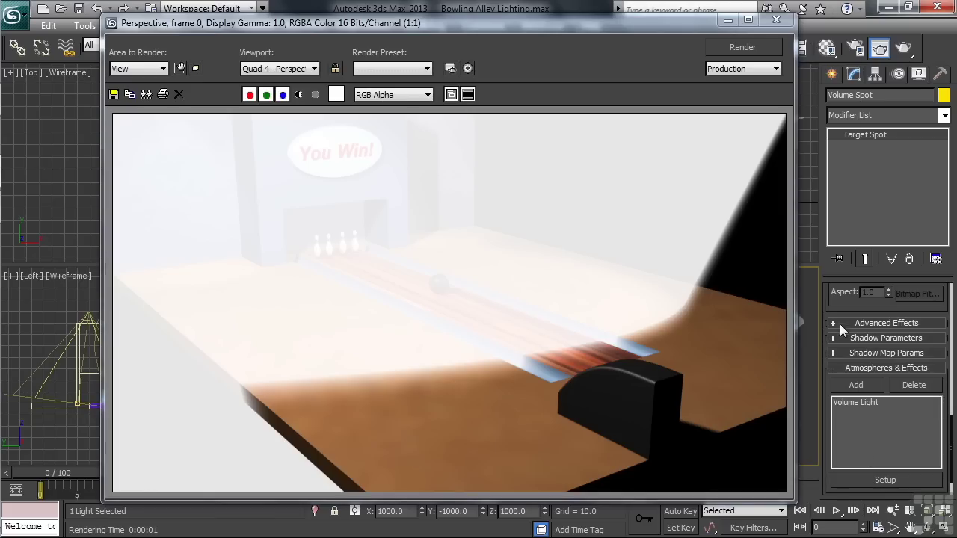
scroll(837, 318, "up", 5)
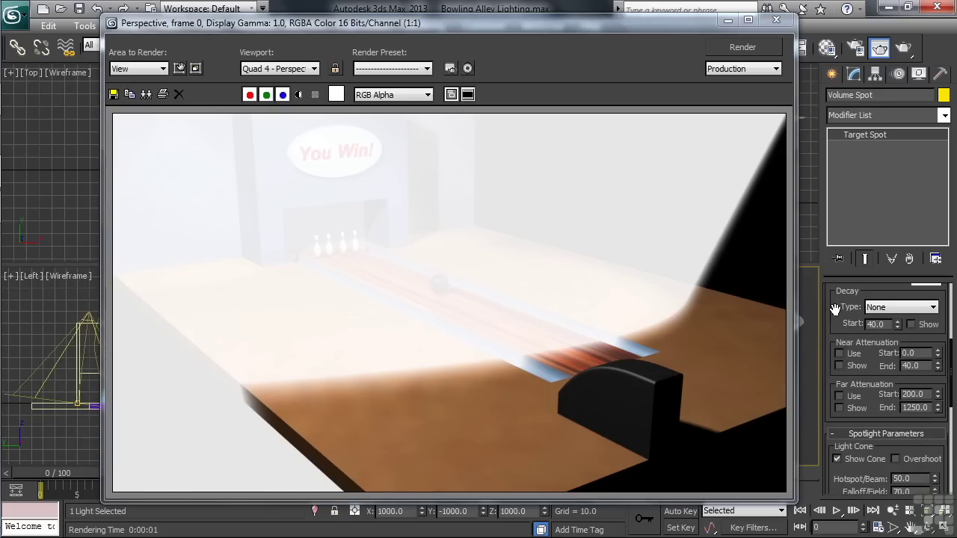
left_click_drag(835, 309, 826, 483)
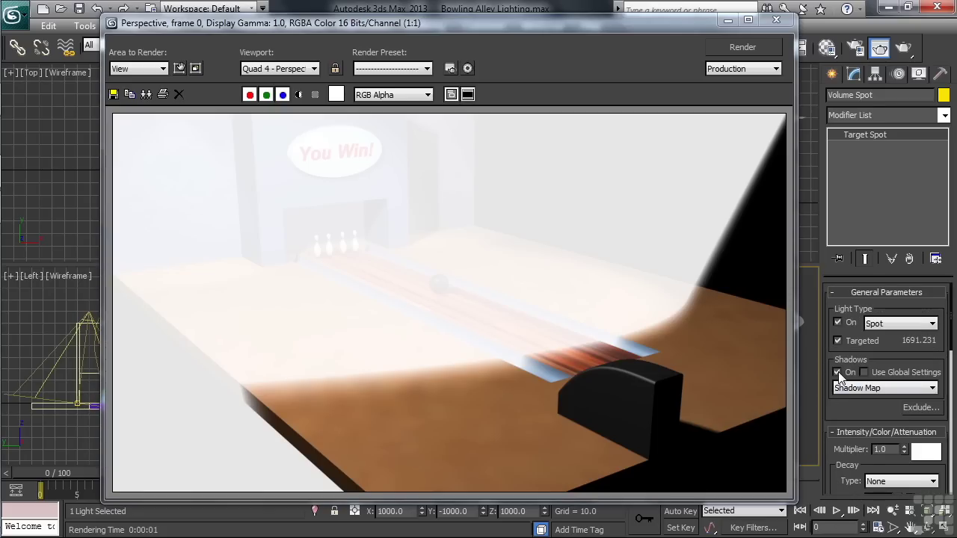
- Set the volume spotlight's falloff to 15 and hotspot to 5, then re-render the beam
left_click_drag(844, 412, 835, 160)
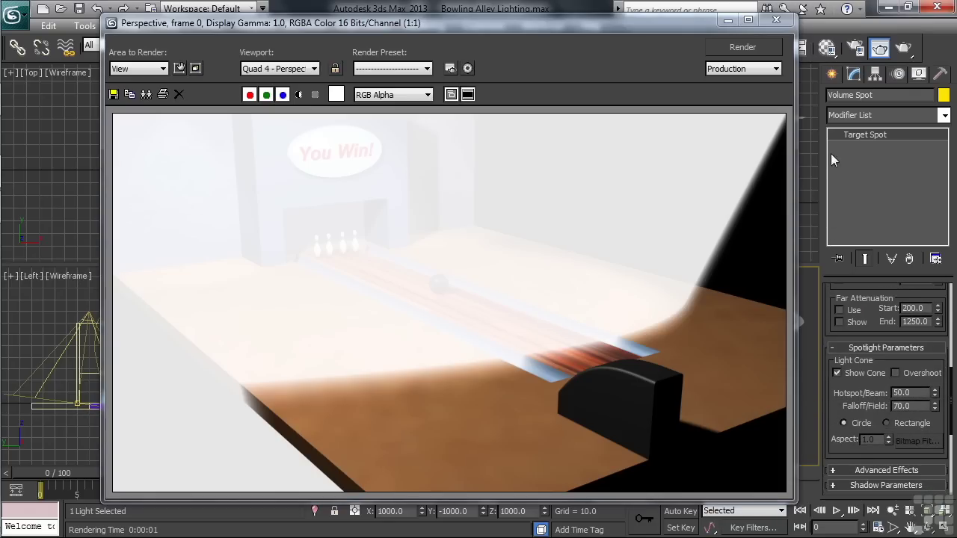
double_click(902, 406)
type("15")
key("Return")
double_click(905, 394)
type("5")
key("Return")
left_click(761, 47)
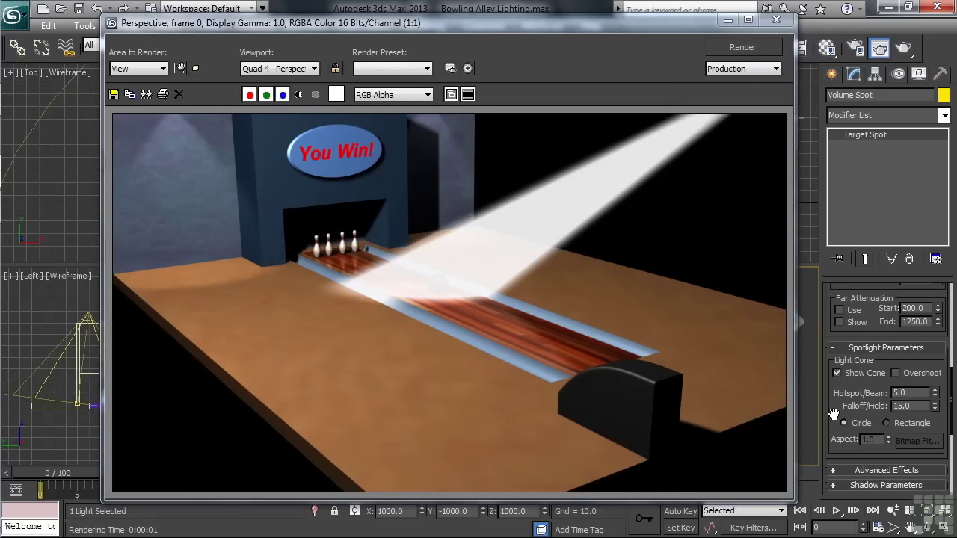
- Set the Volume Light effect's Density to 1.0 and render the scene
scroll(834, 415, "down", 5)
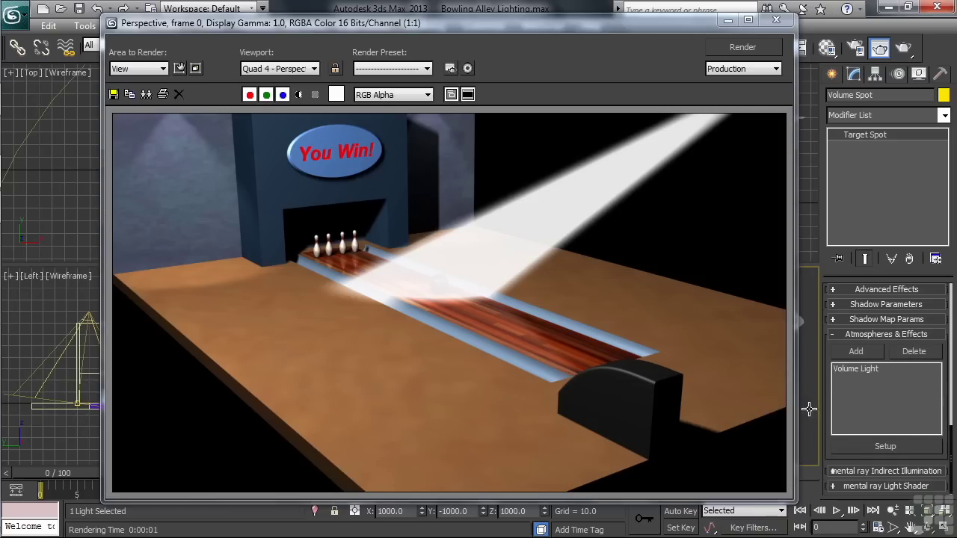
left_click(864, 370)
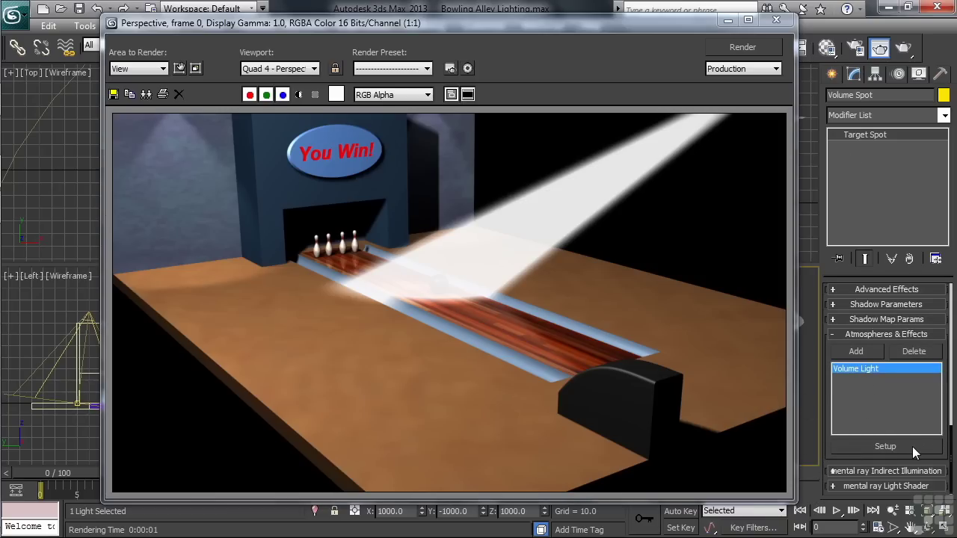
left_click(885, 446)
left_click_drag(185, 36, 416, 37)
left_click_drag(498, 377, 481, 12)
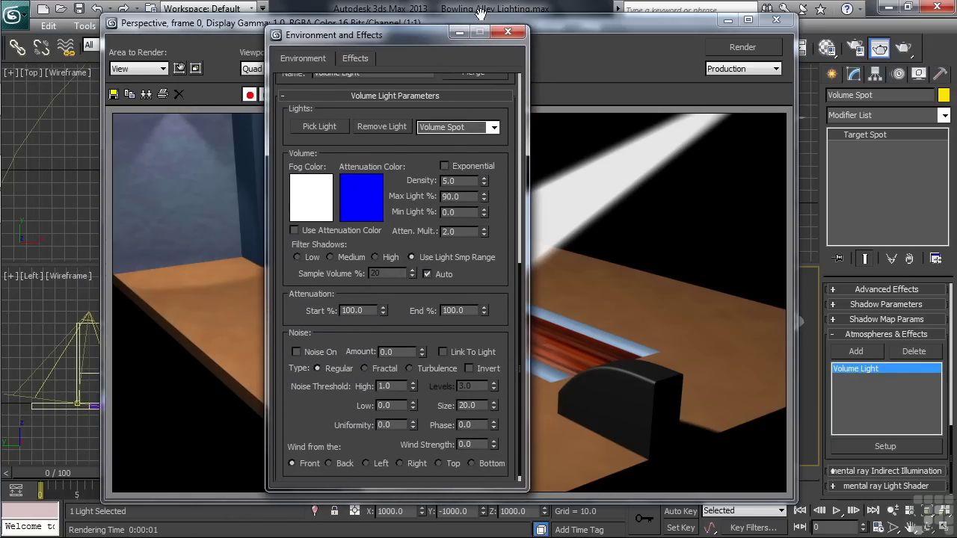
double_click(470, 182)
type("1")
key("Return")
left_click(743, 47)
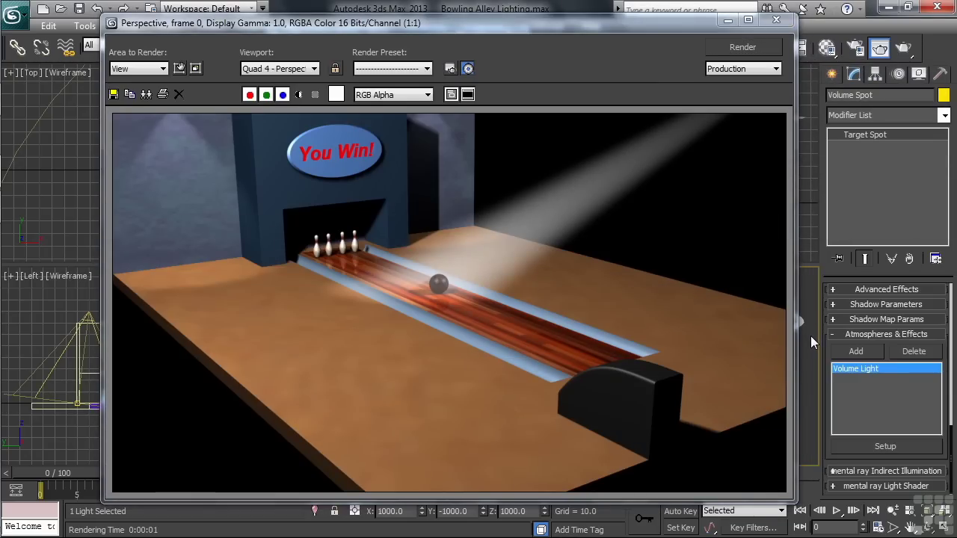
- Lower the Volume Light Density to 0.5 and render again for a fainter beam
left_click(892, 445)
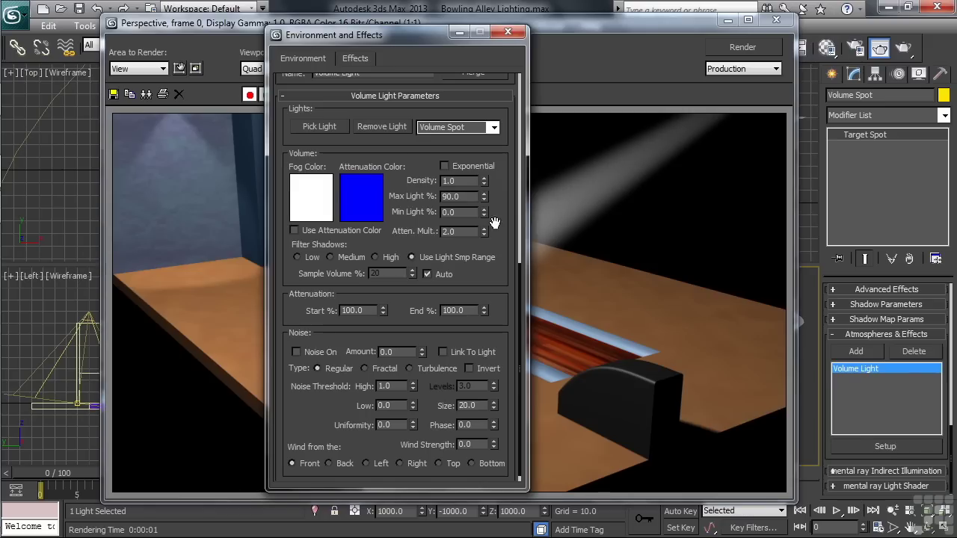
double_click(468, 181)
type("0.5")
key("Return")
left_click(732, 46)
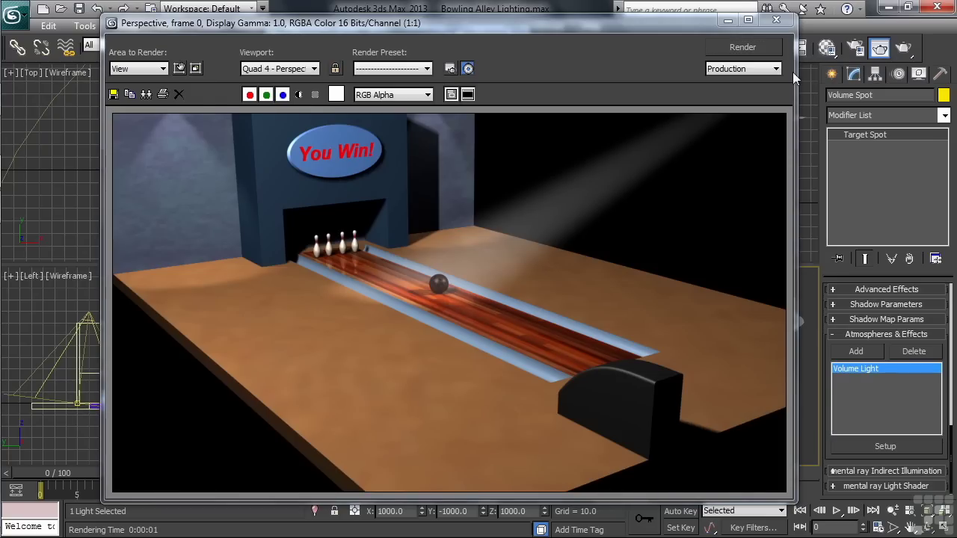
- Close the render and effect windows, move the bowling ball partway down the lane, and render
left_click(776, 23)
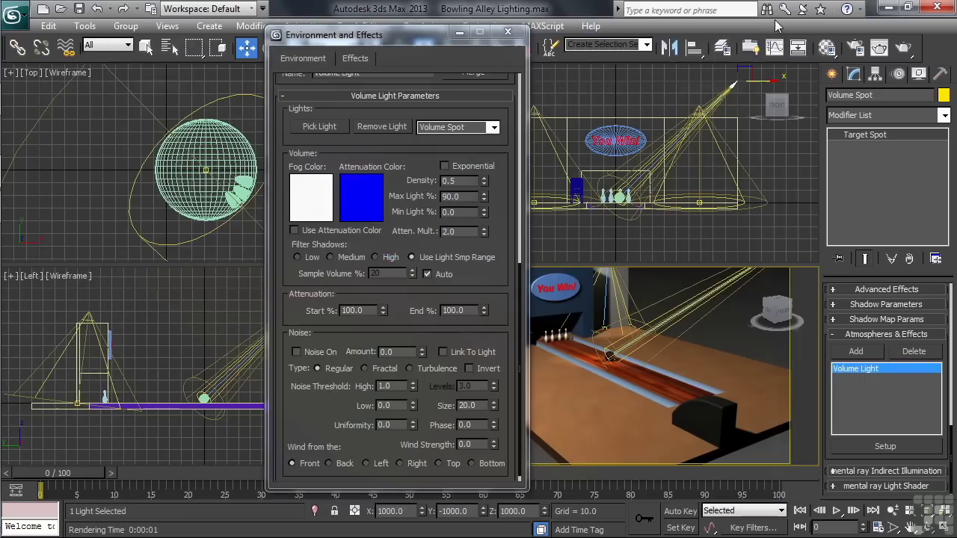
left_click(523, 24)
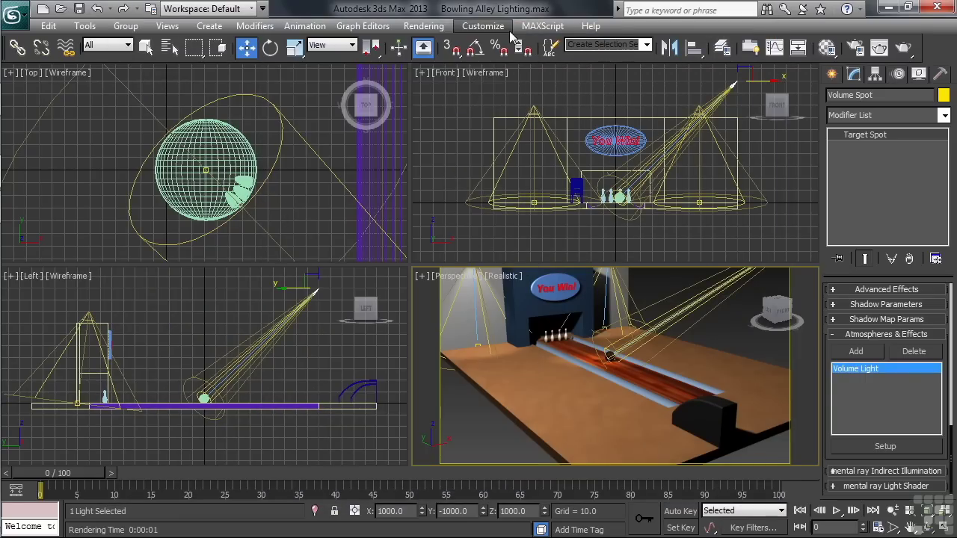
left_click(610, 357)
left_click(611, 356)
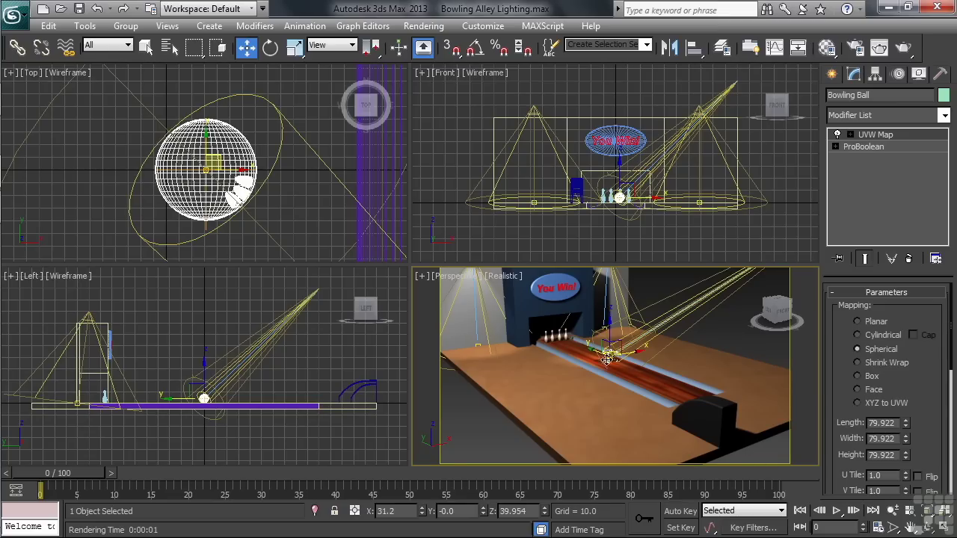
left_click_drag(595, 351, 666, 408)
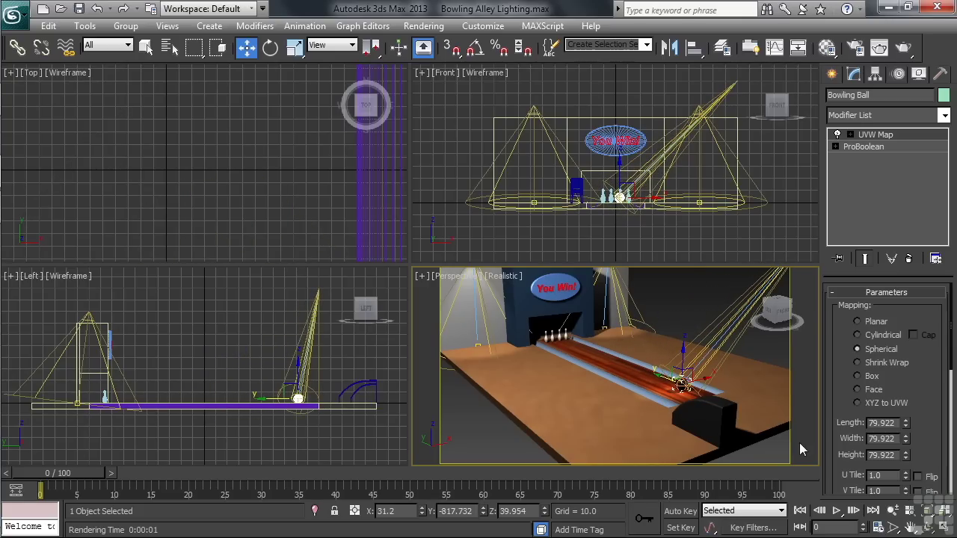
left_click(904, 49)
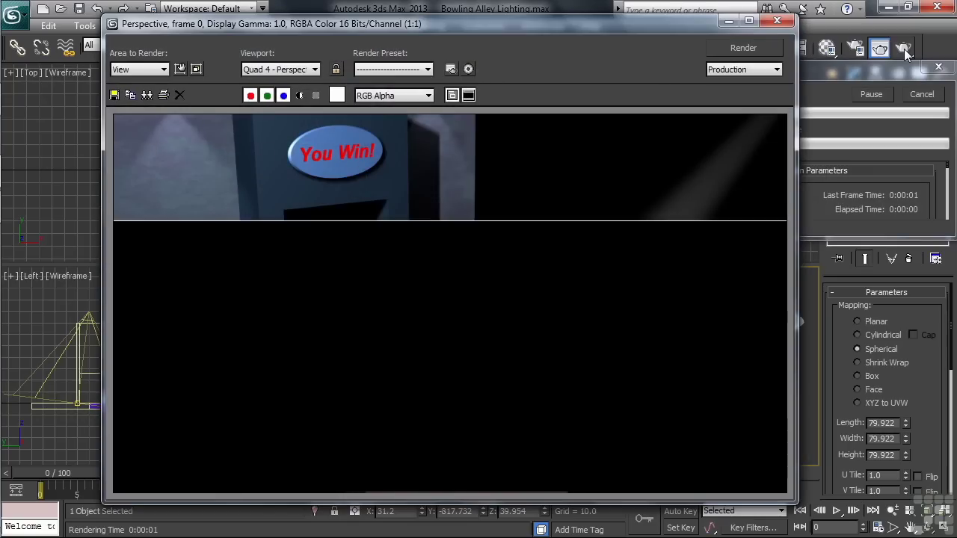
- Move the ball near the pins, render it, then undo the move back to its start
left_click(778, 21)
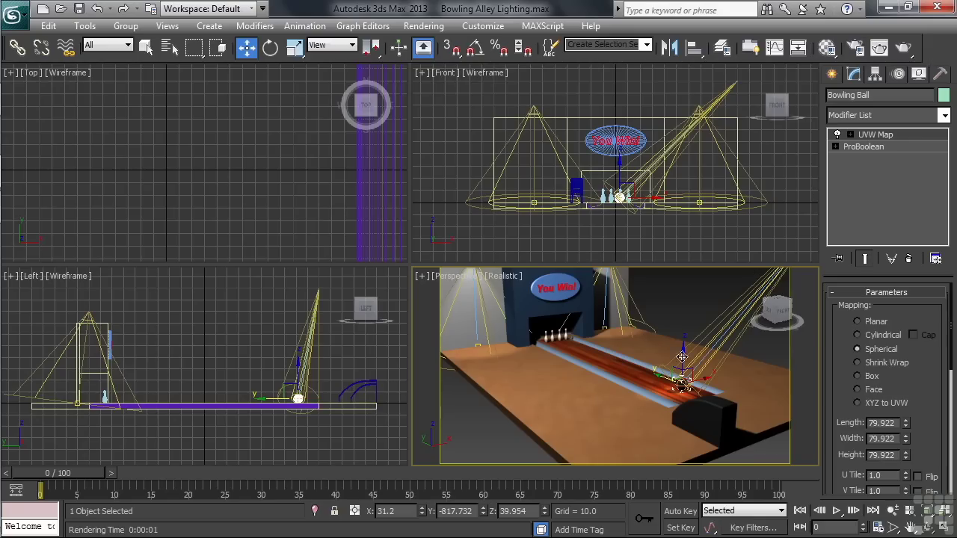
left_click_drag(679, 380, 557, 329)
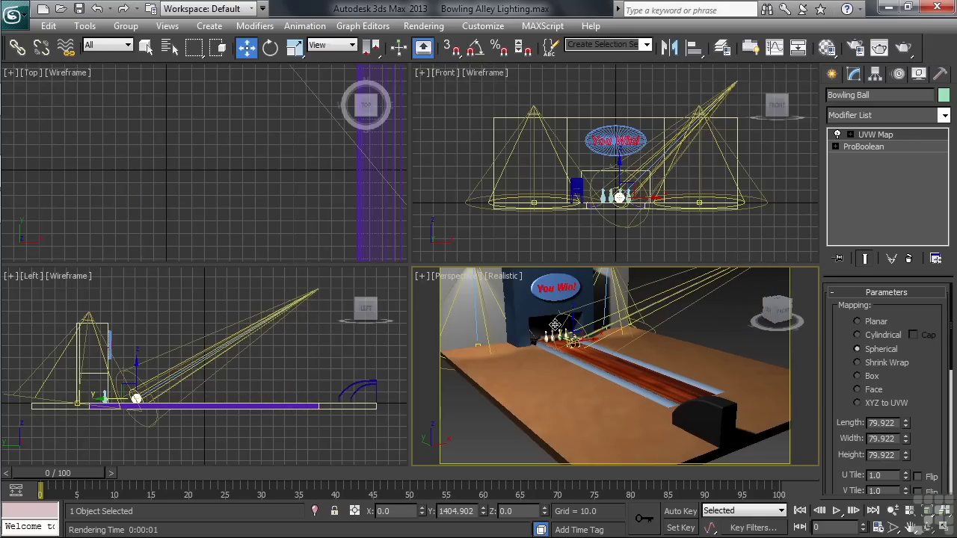
left_click(904, 48)
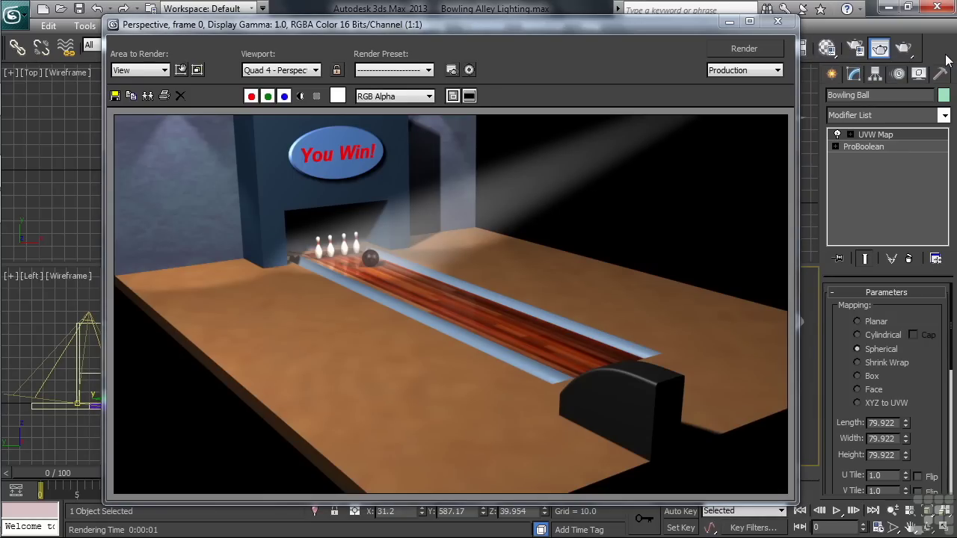
left_click(778, 21)
left_click(98, 11)
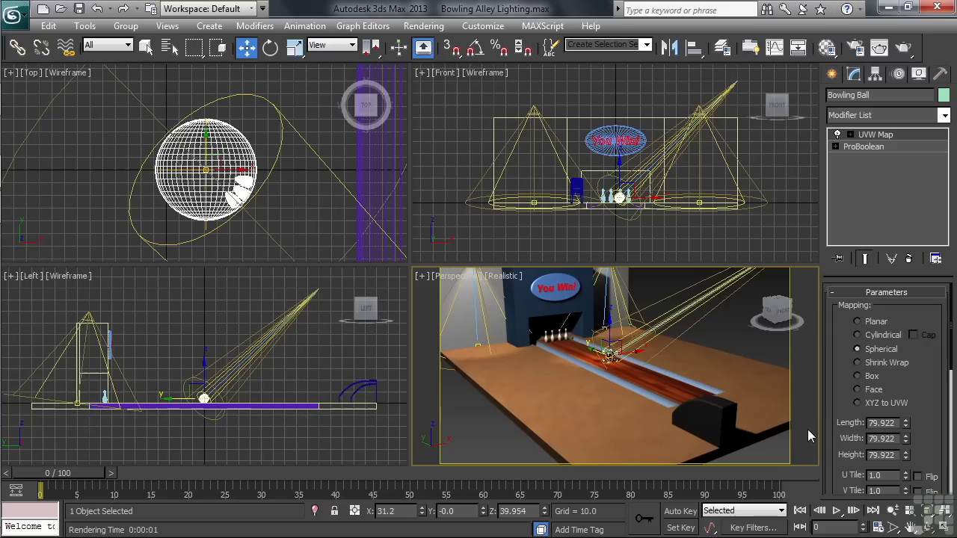
- Clone Omni Fill LF to the right side as an independent copy named Omni Fill RT
left_click(311, 227)
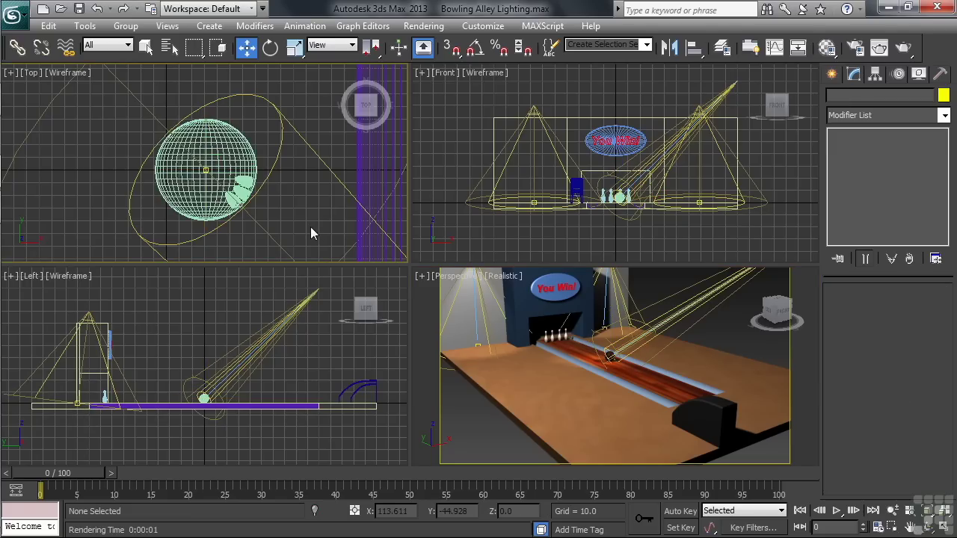
scroll(301, 214, "down", 8)
scroll(301, 214, "down", 5)
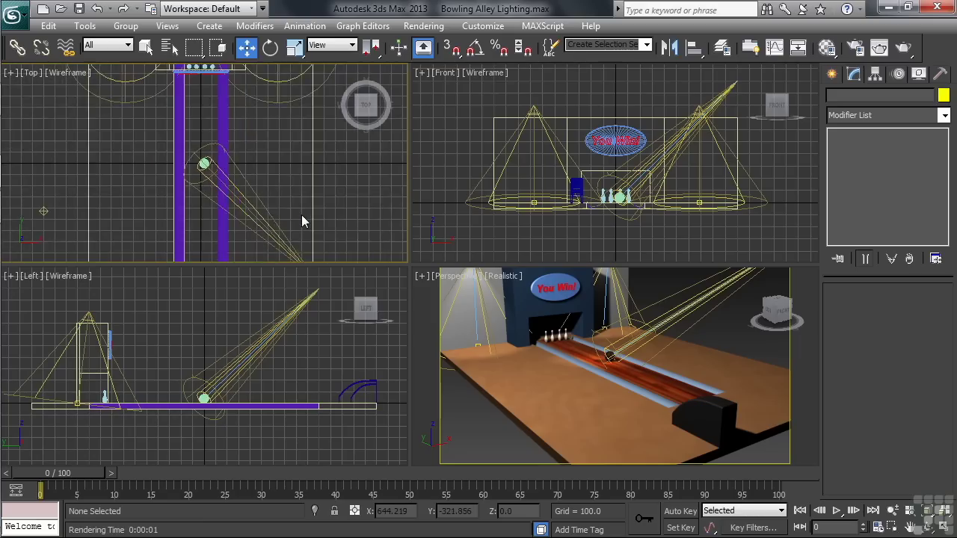
left_click(91, 198)
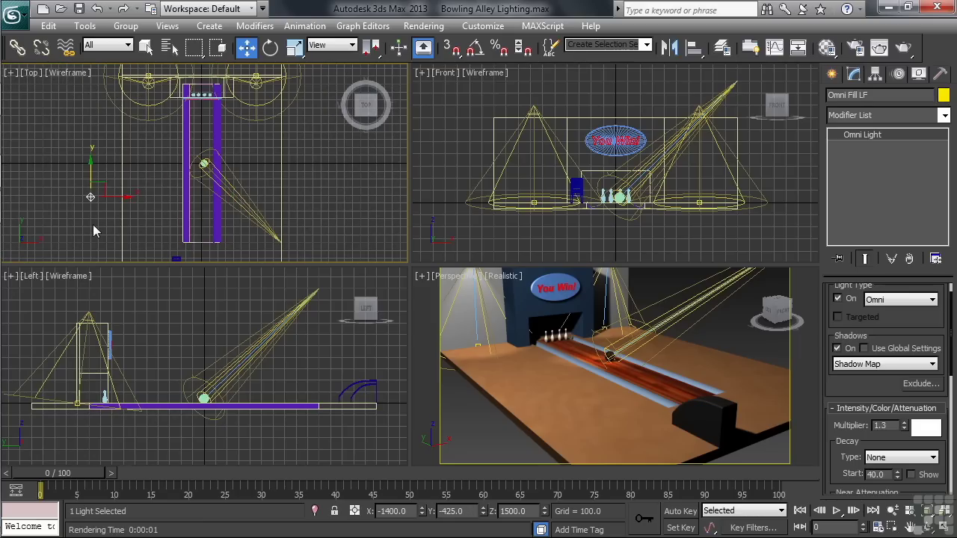
left_click_drag(110, 198, 362, 211, "shift")
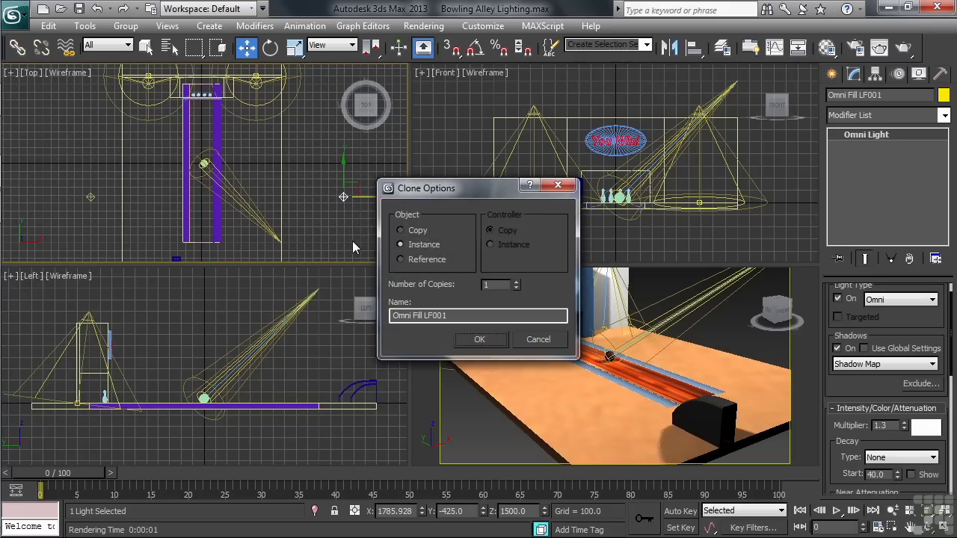
left_click(401, 230)
double_click(436, 315)
type("RT")
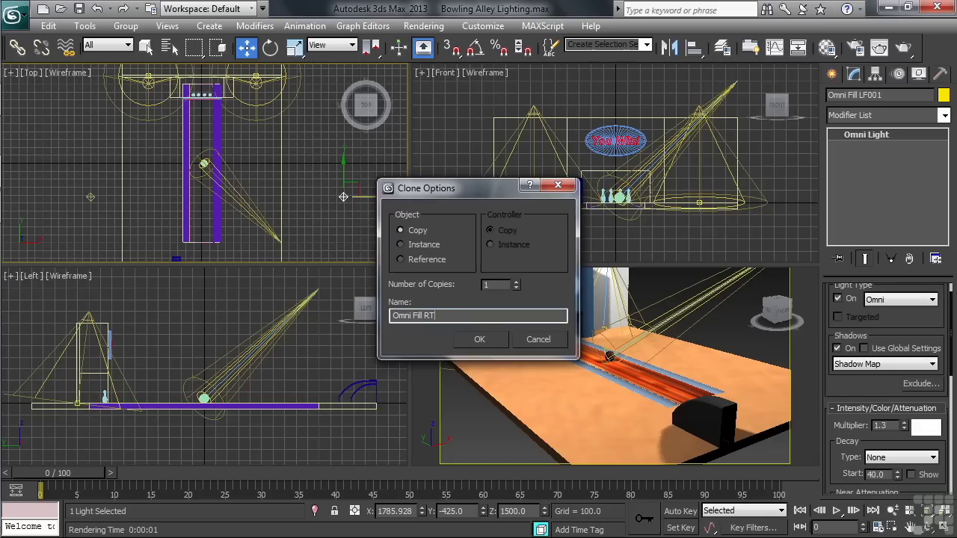
key("Return")
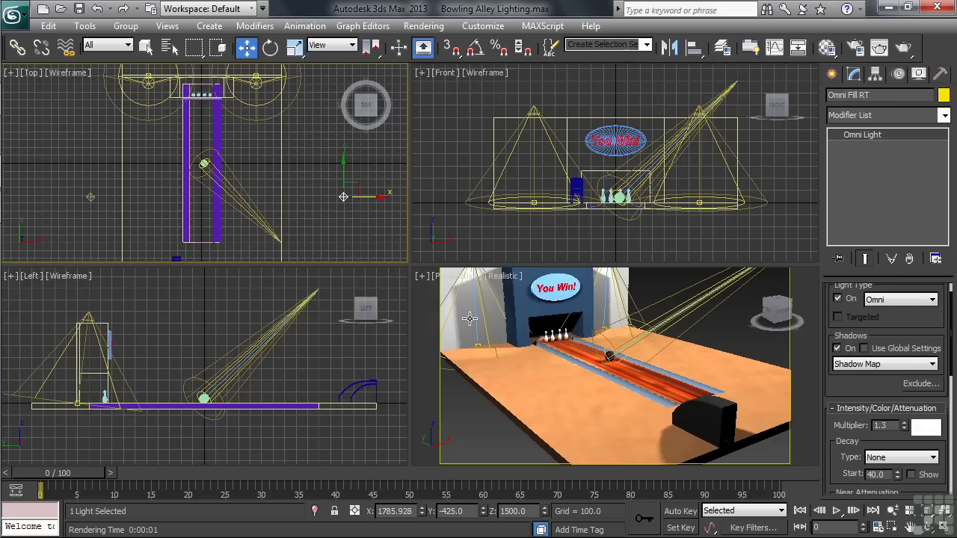
right_click(249, 52)
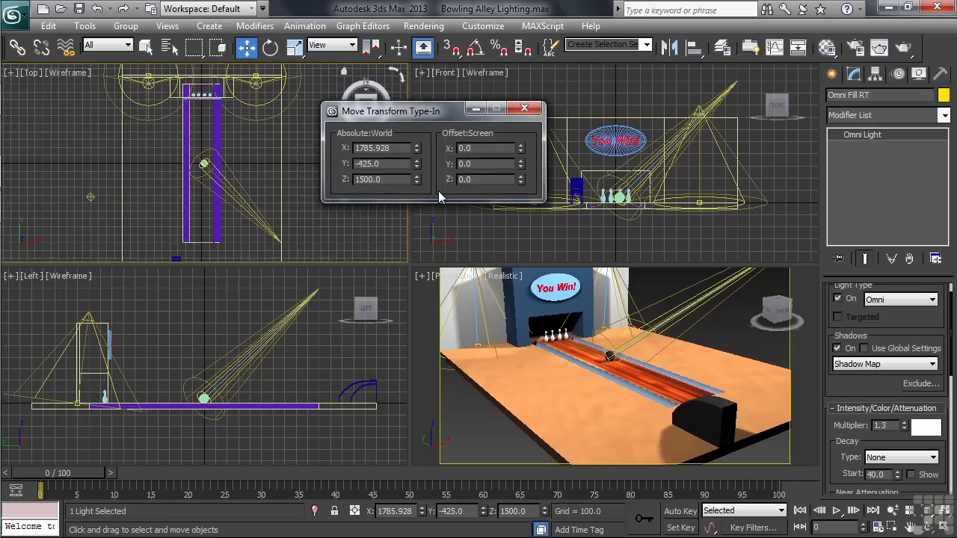
- Enter Omni Fill RT's position as X 3400, Y -100, Z 2200 in the Move Type-In
double_click(397, 149)
type("3400")
key("Tab")
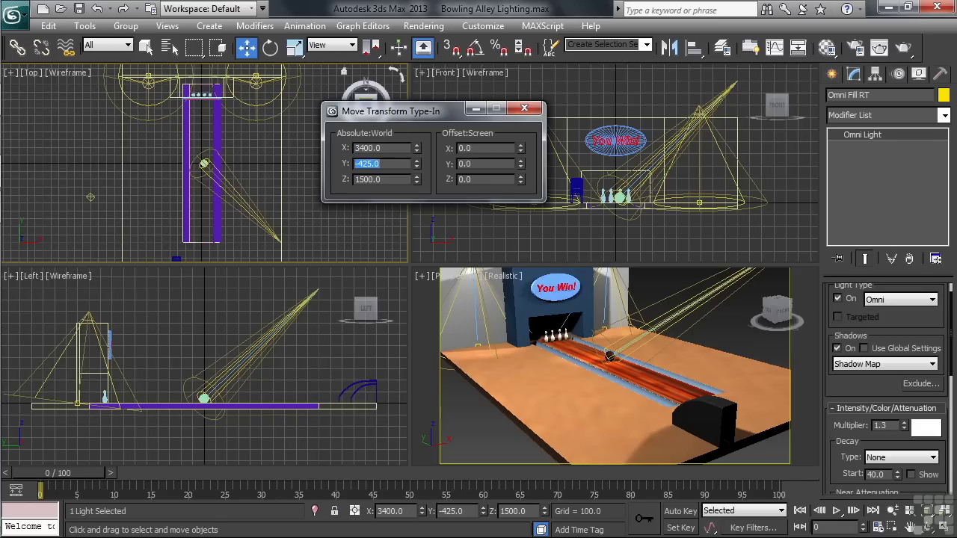
type("-100")
key("Tab")
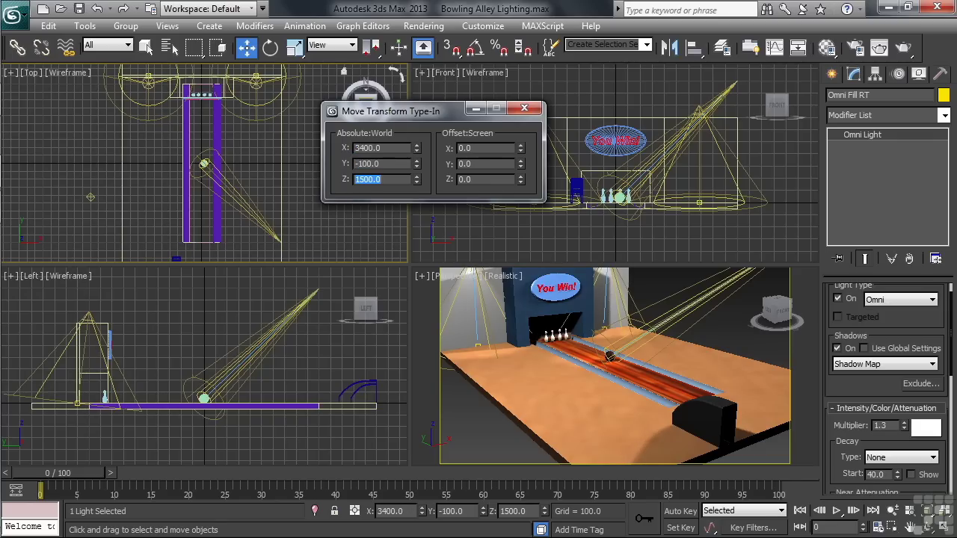
type("2200")
key("Return")
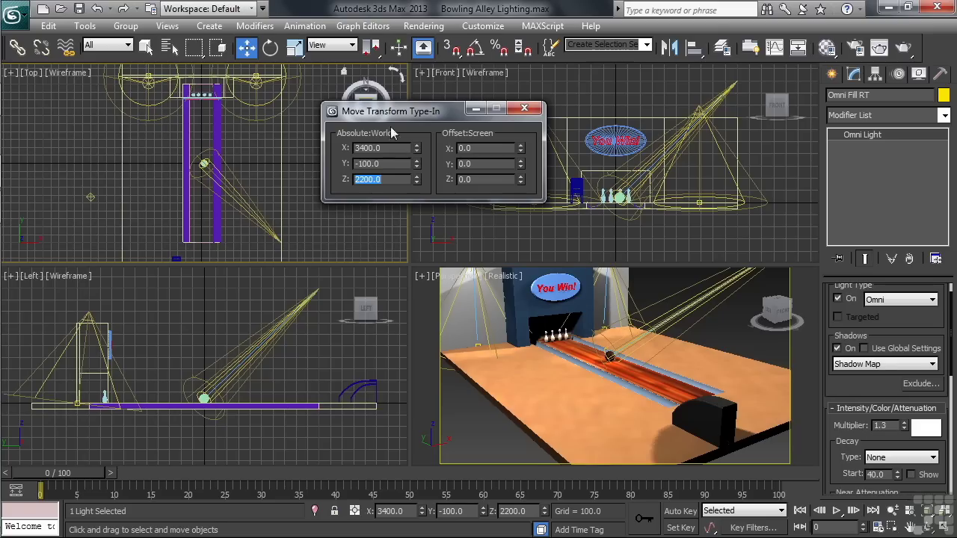
left_click(525, 109)
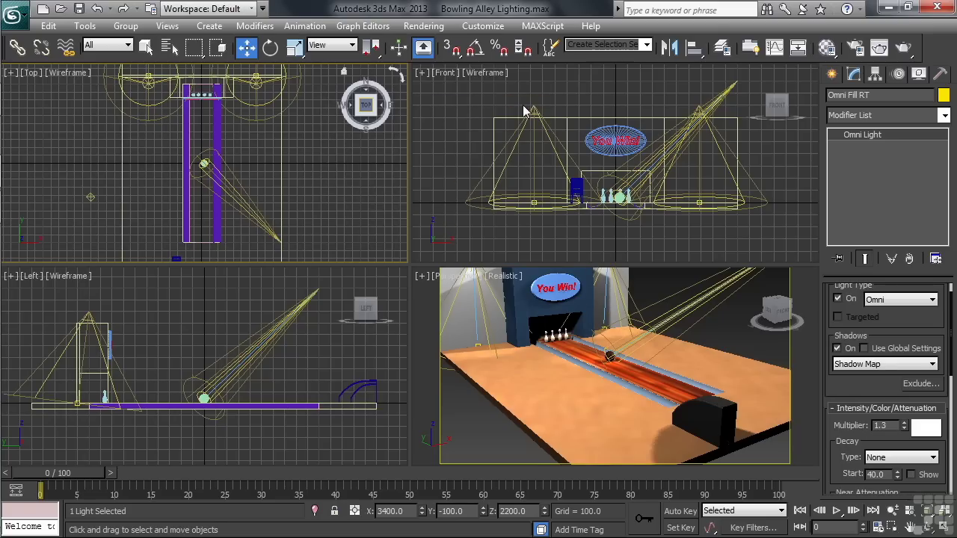
- Render the perspective view to check the new right fill omni
right_click(804, 430)
left_click(904, 48)
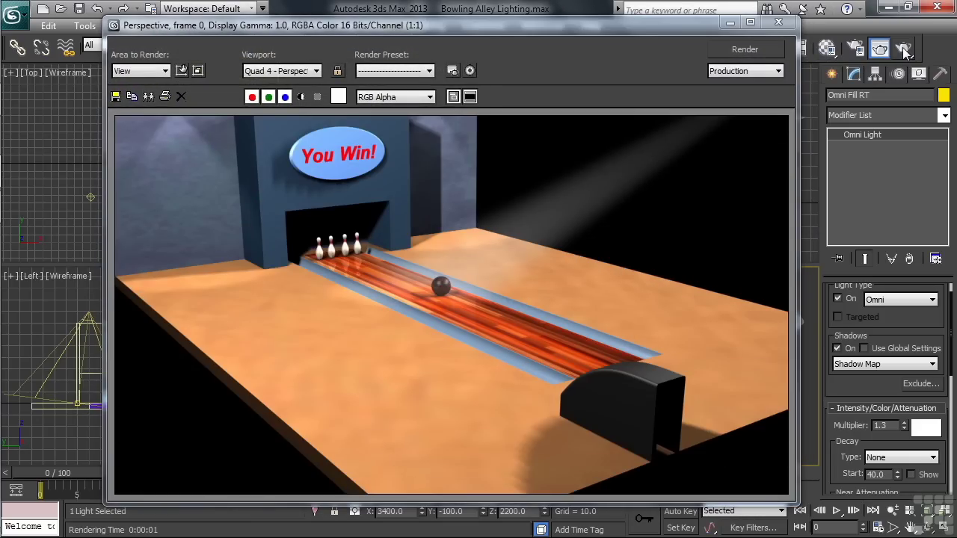
left_click(778, 21)
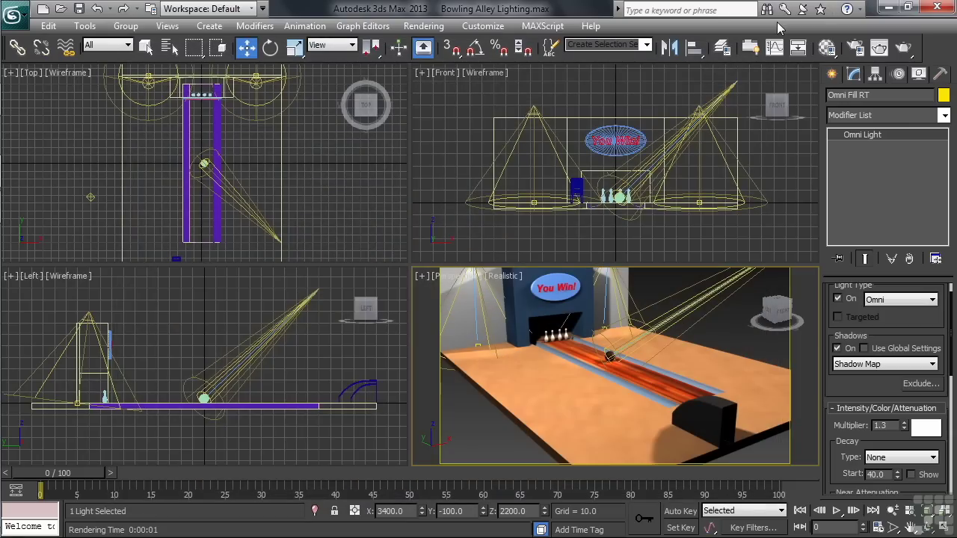
- Set Omni Fill RT's multiplier to 0.6, turn its shadows off, and re-render
double_click(882, 425)
type("0.6")
key("Return")
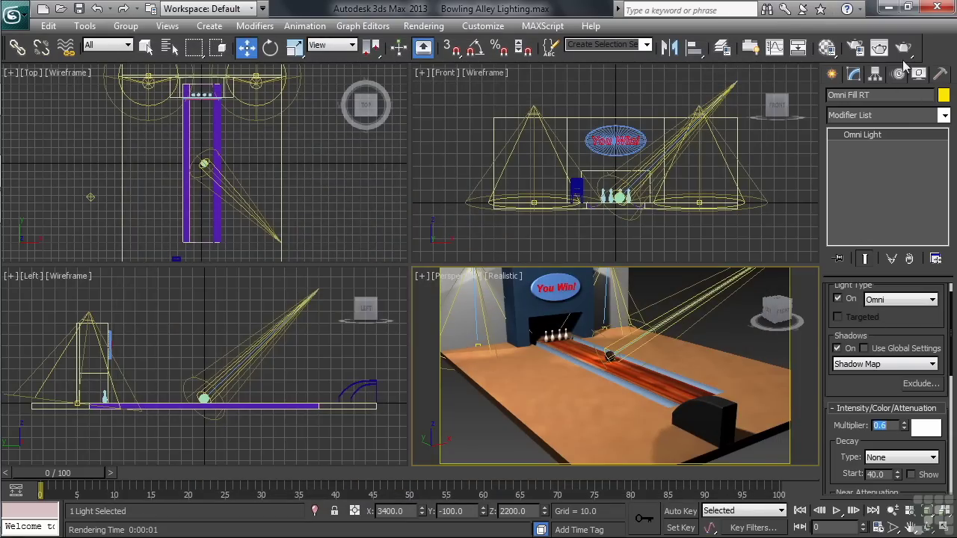
left_click(904, 49)
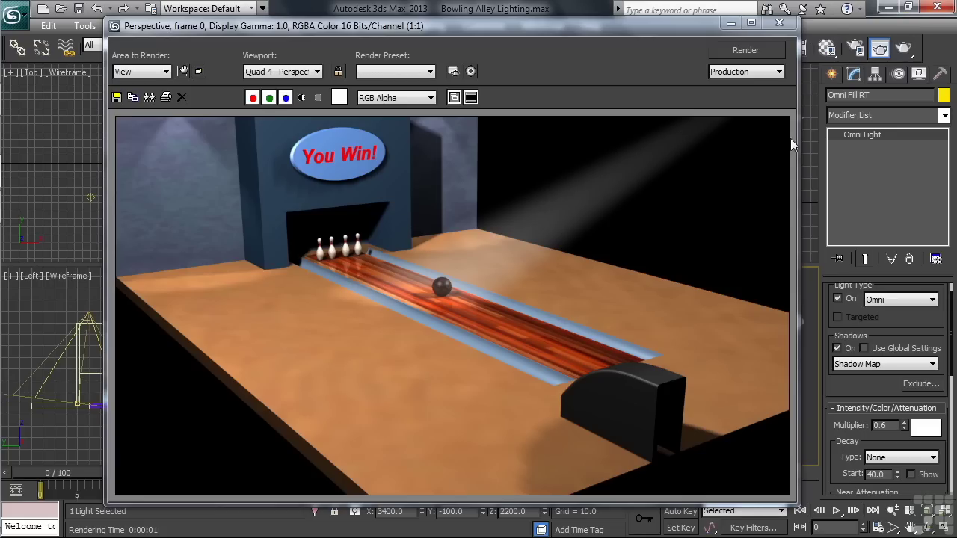
left_click(837, 348)
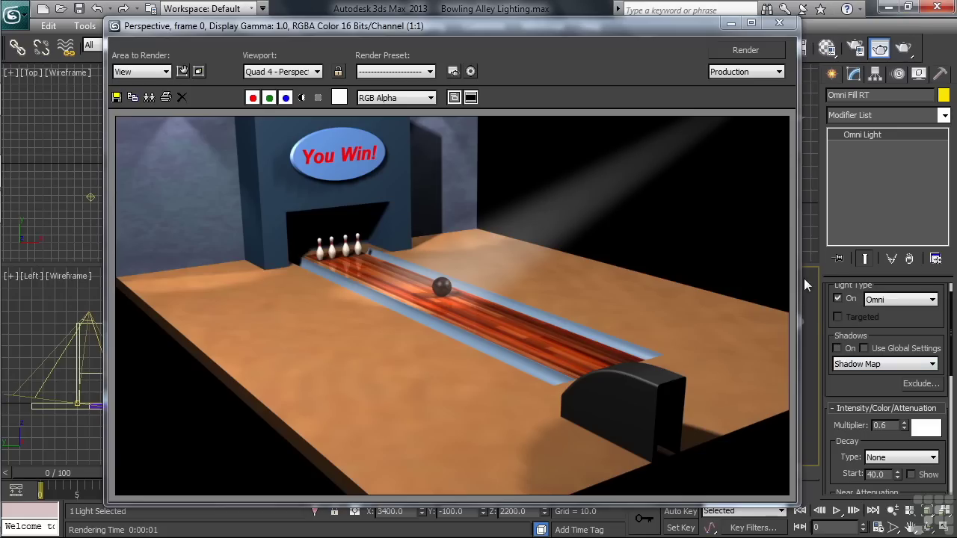
left_click(739, 49)
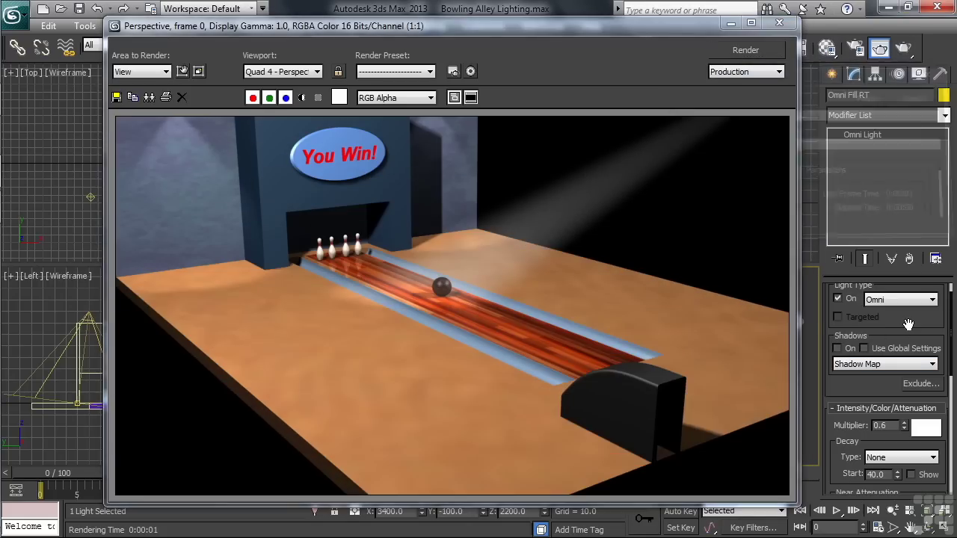